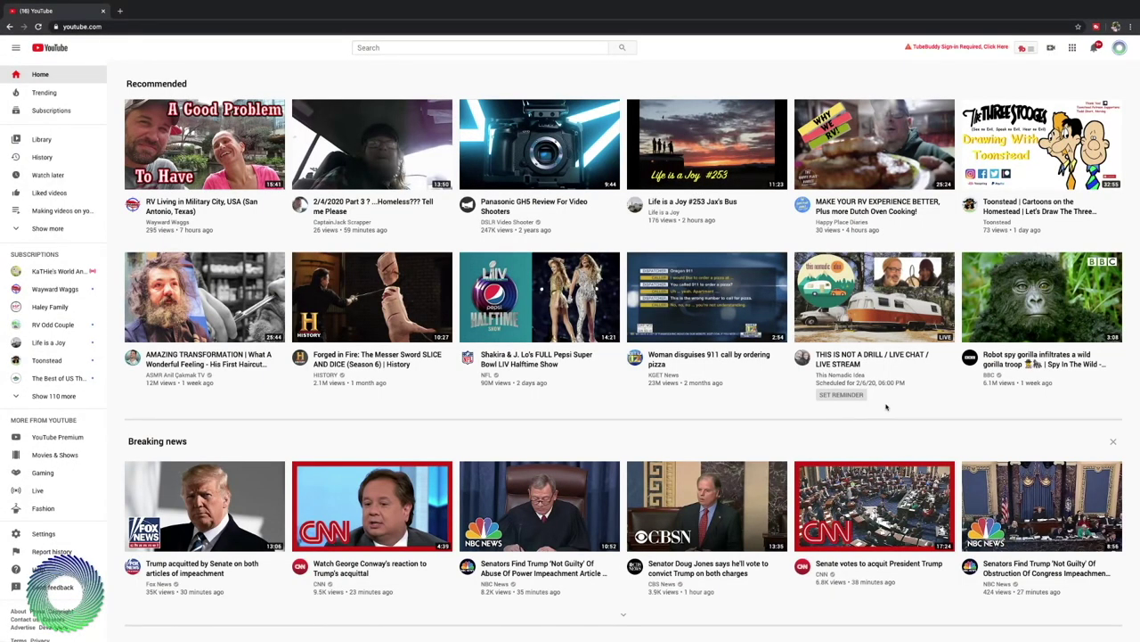
Go from the YouTube home page to the channel's YouTube Studio dashboard via the account menu.
scroll(1002, 231, down, 1)
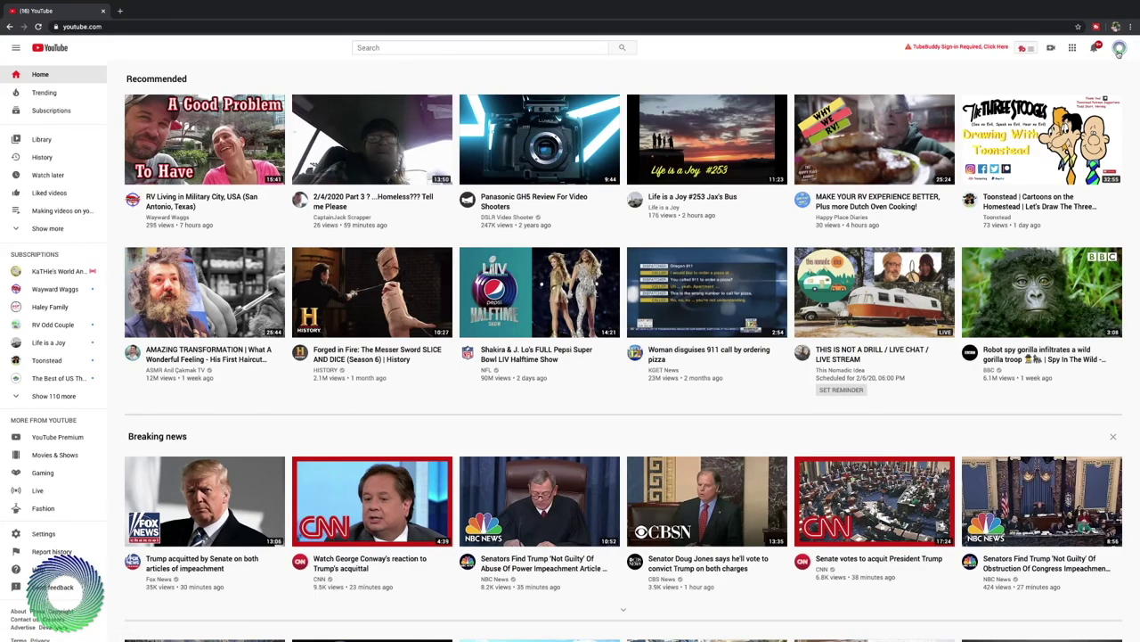
click(1119, 49)
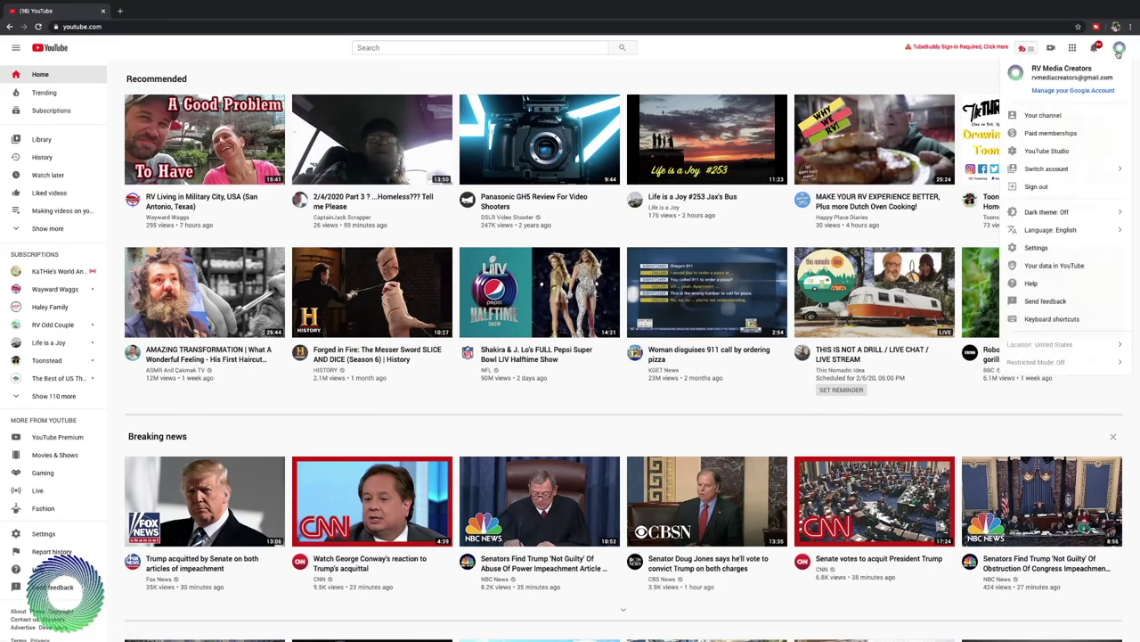
click(1080, 153)
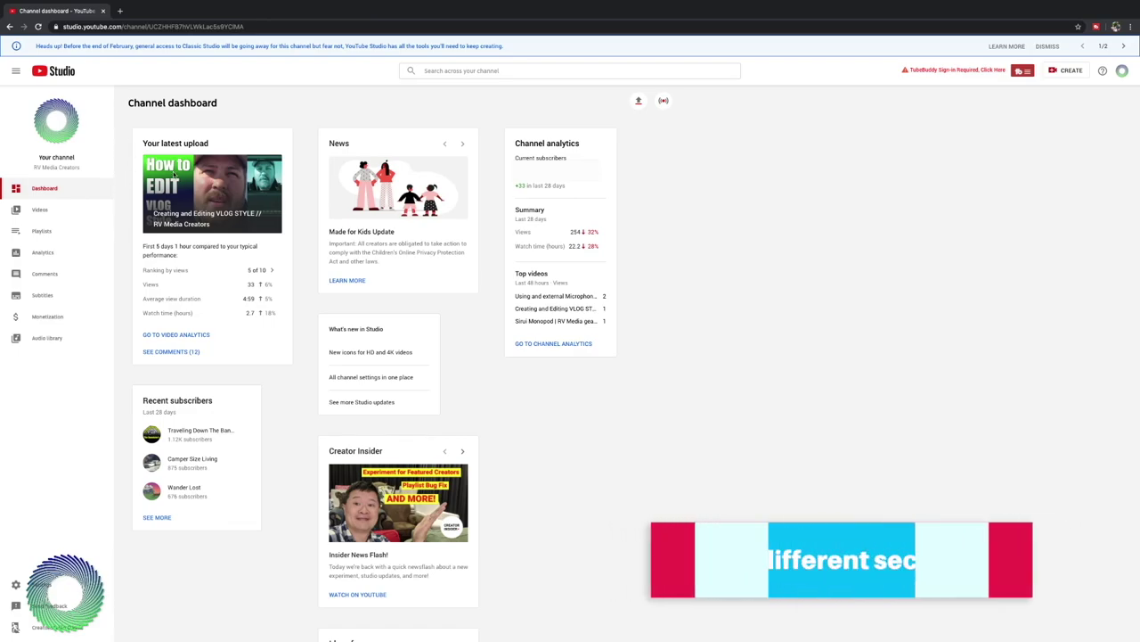
mouse_move(258, 273)
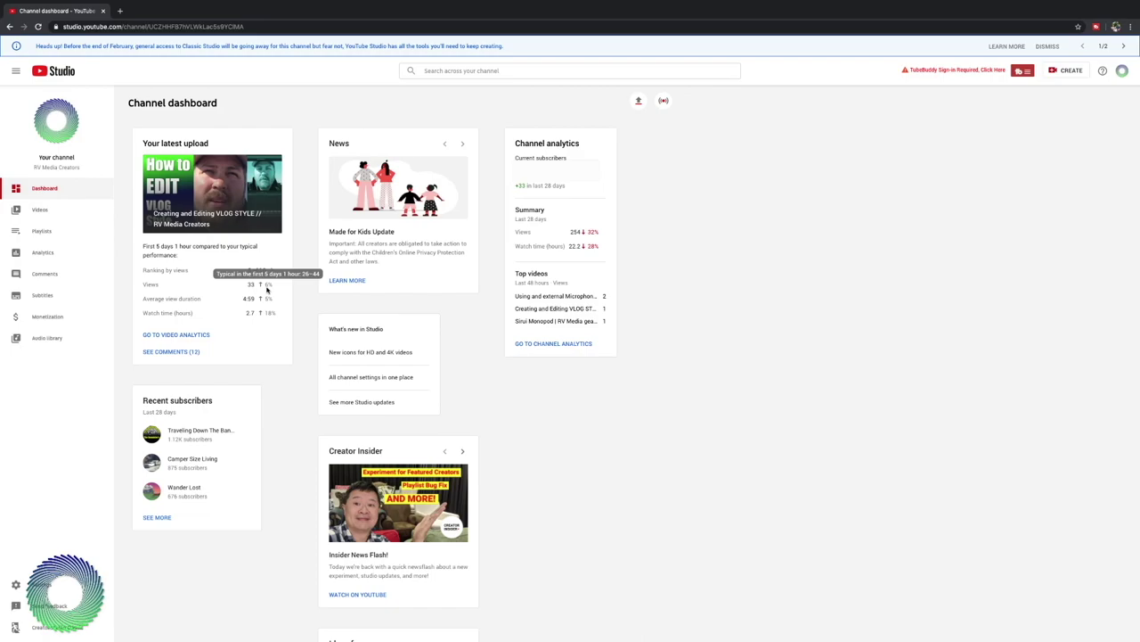
scroll(196, 339, down, 1)
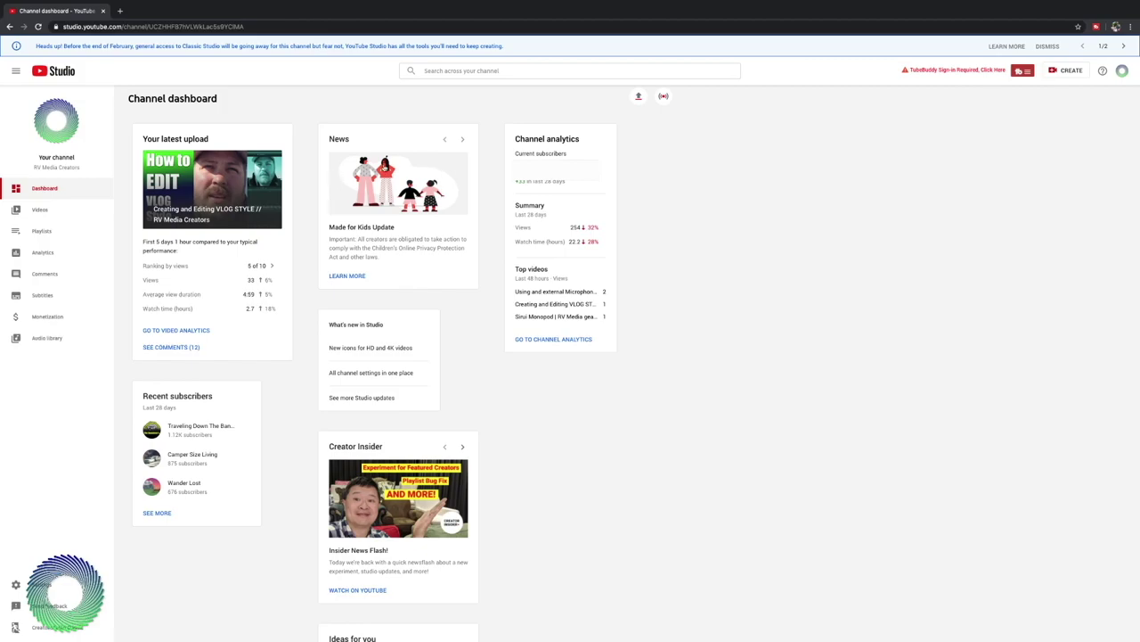
scroll(529, 402, down, 3)
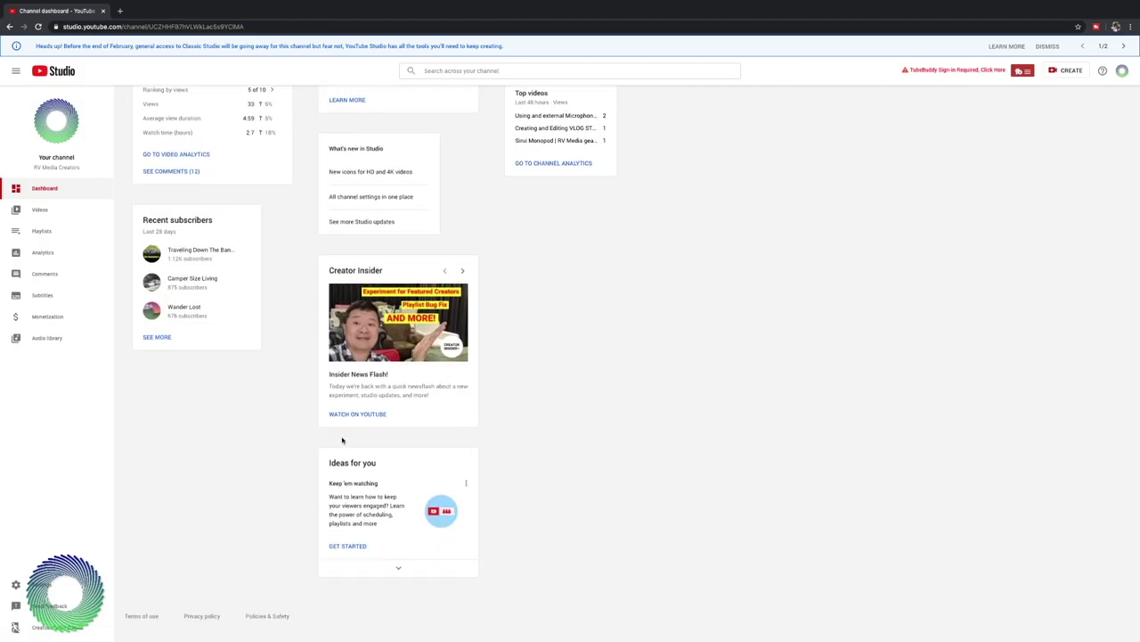
scroll(416, 365, up, 3)
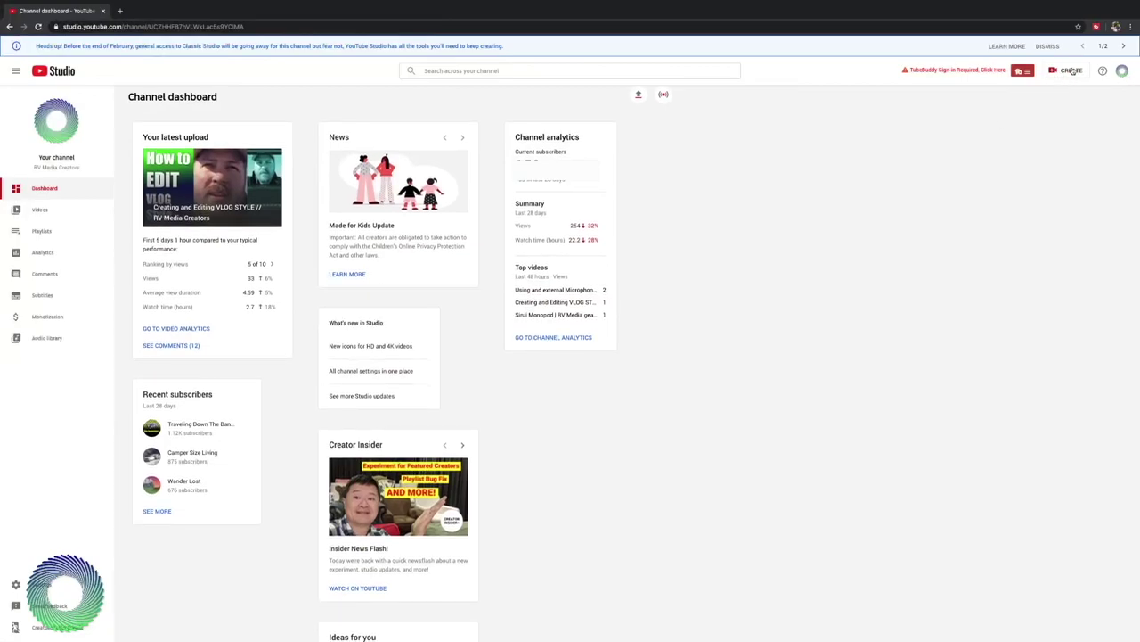
click(1072, 71)
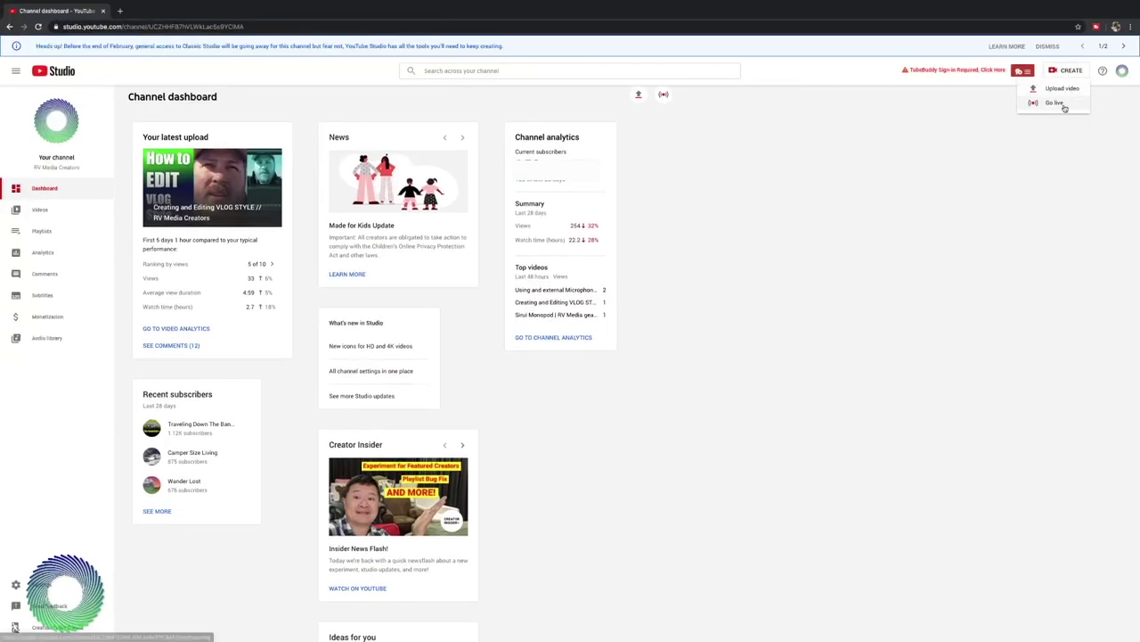
click(16, 221)
In Videos, view the Live tab and filter options, then select 'Creating and Editing VLOG STYLE'.
click(44, 211)
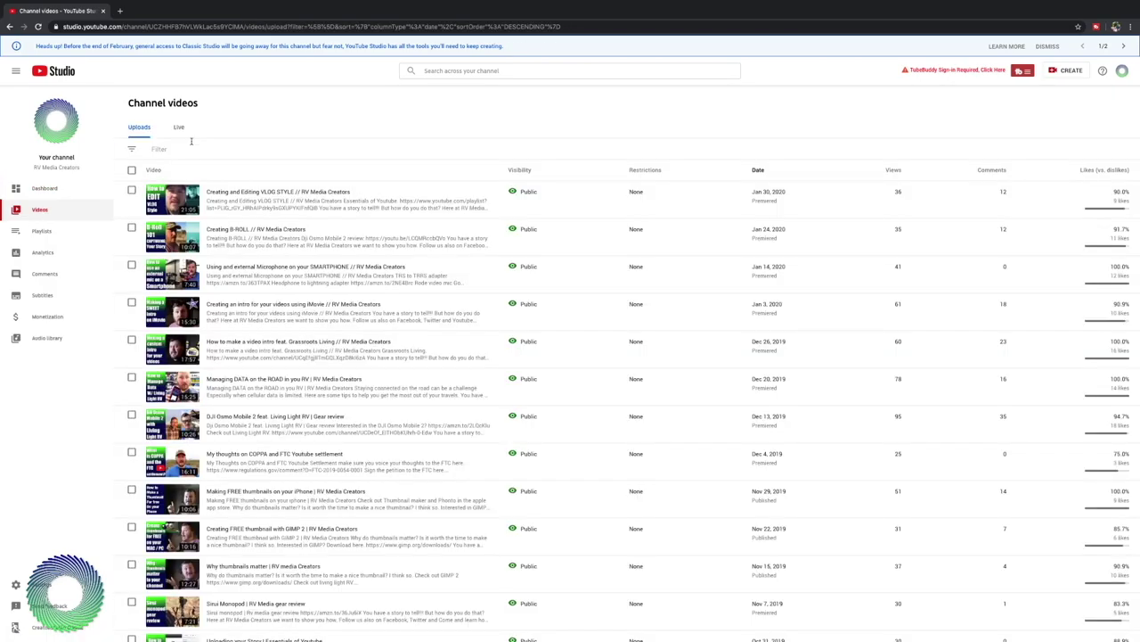
click(178, 127)
click(132, 151)
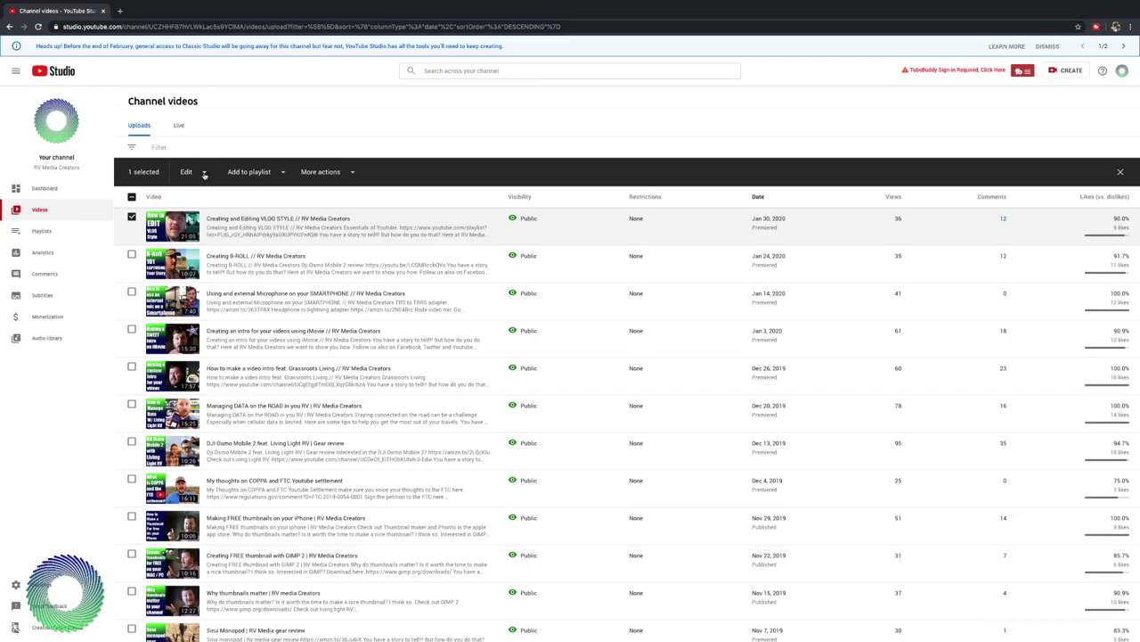
click(204, 175)
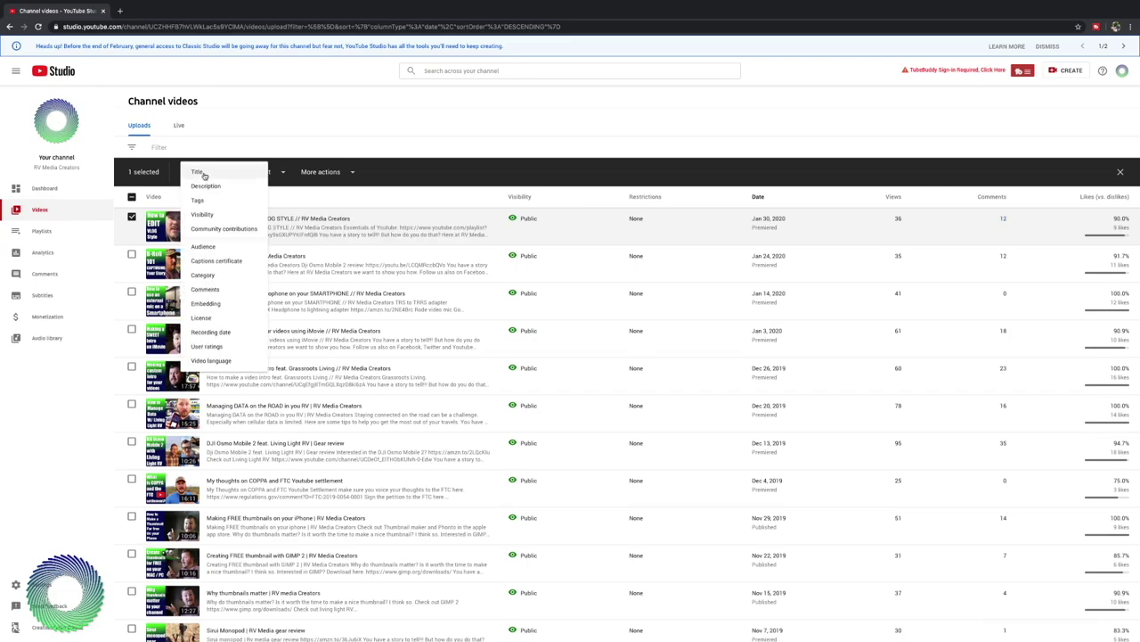
Reselect the newest upload and browse its Edit, Add to playlist and more-actions menus.
click(205, 247)
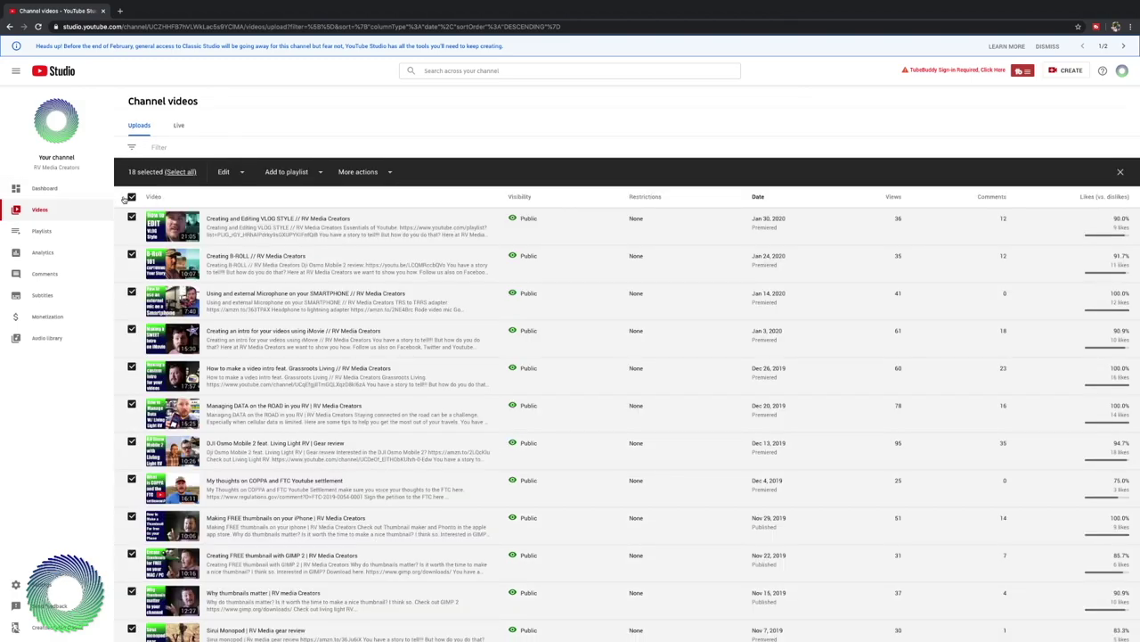
click(131, 198)
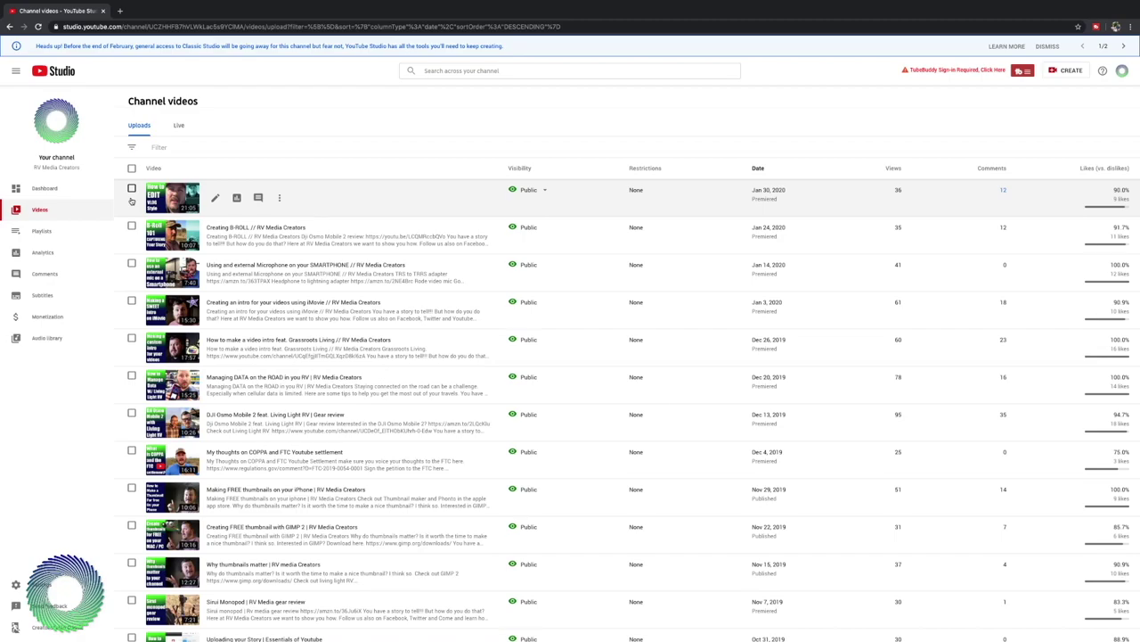
click(131, 189)
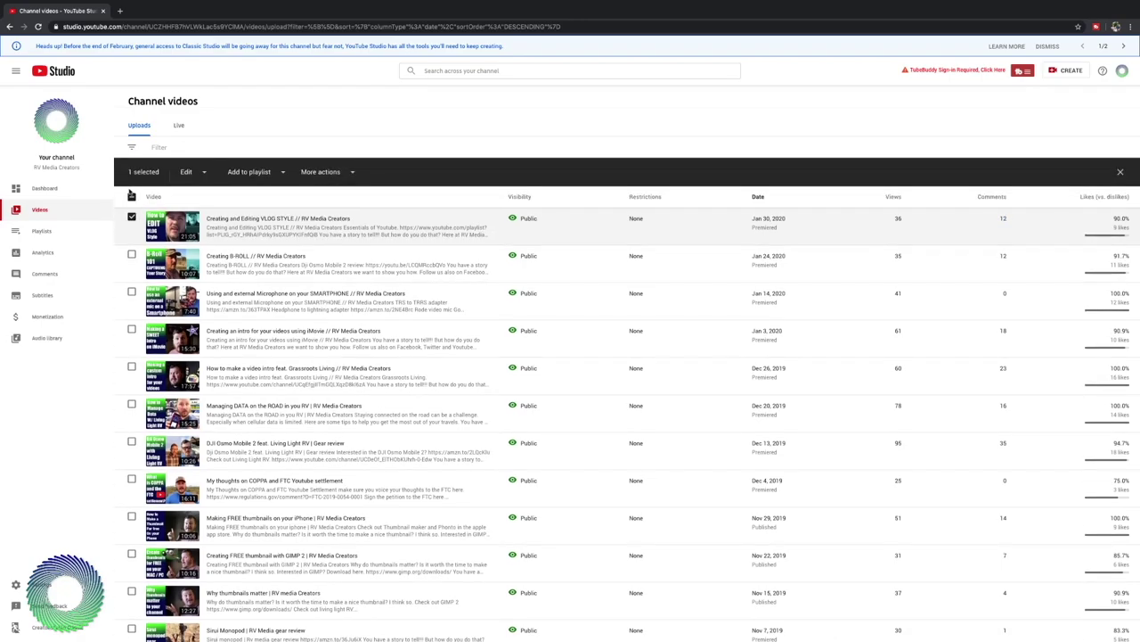
click(198, 174)
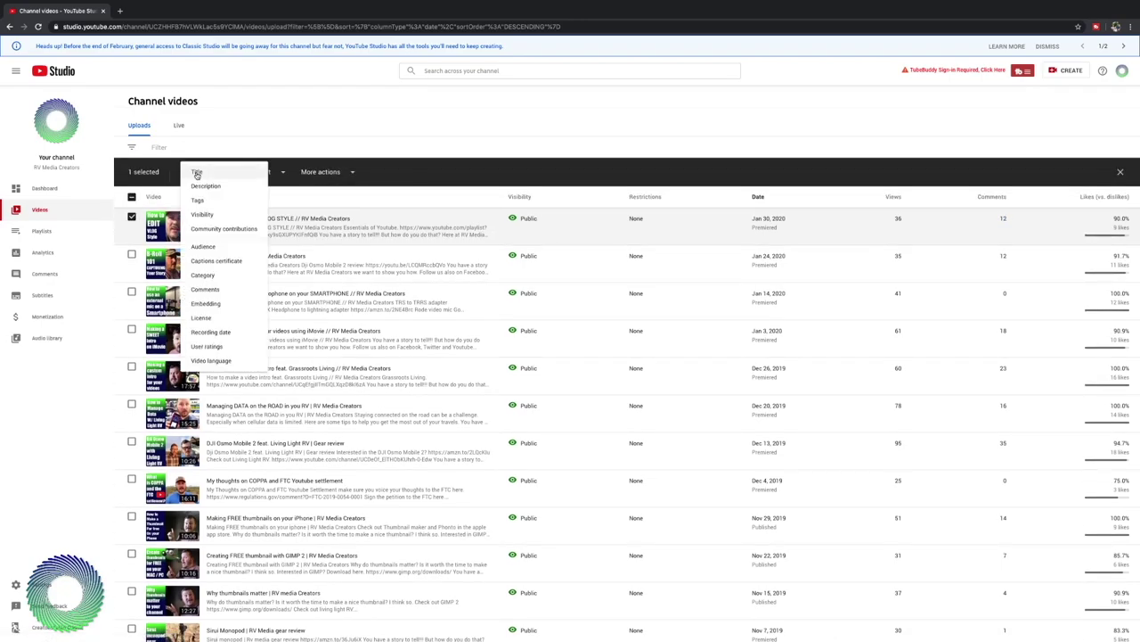
click(273, 174)
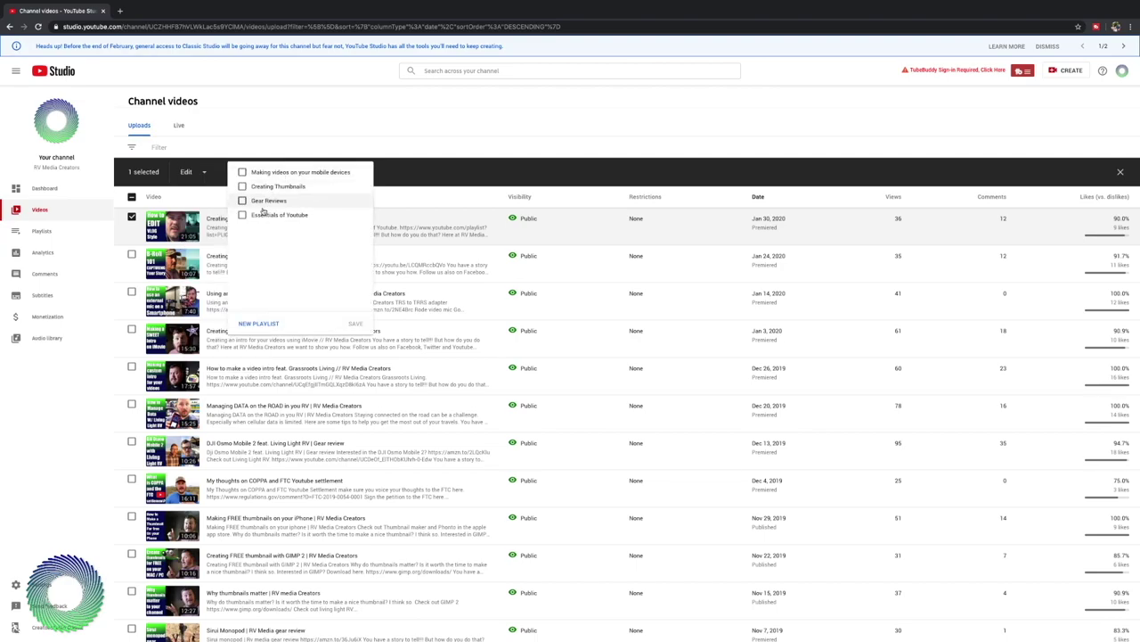
click(329, 172)
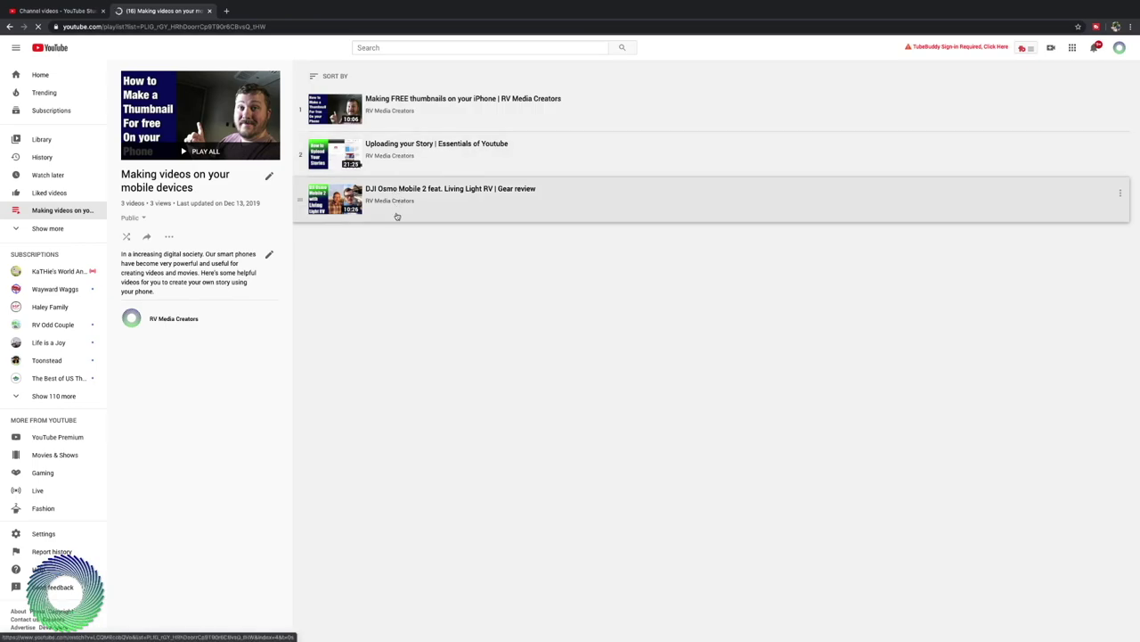
Choose a different playlist visibility, then start a new playlist on the classic Playlists page.
click(143, 219)
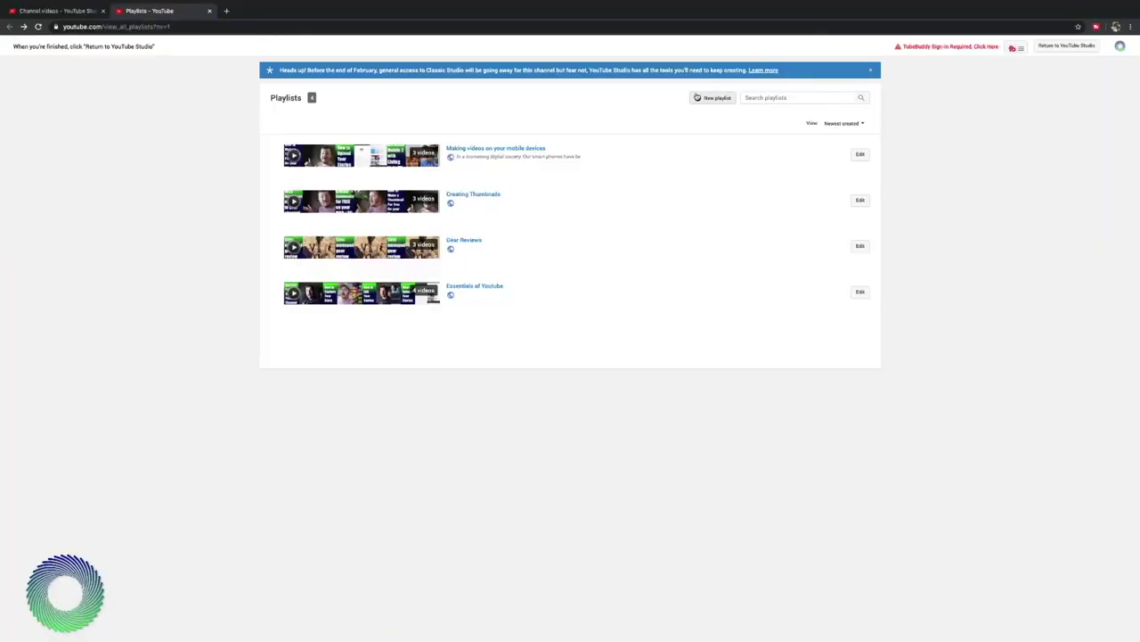
click(699, 98)
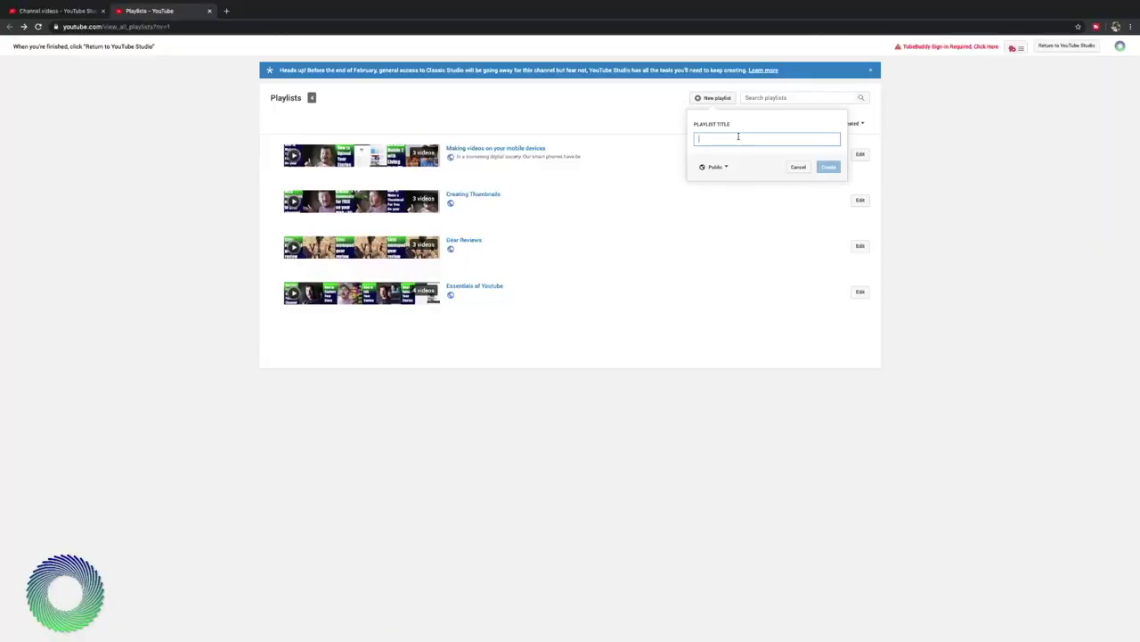
Create the new public playlist with the title 'test'.
text(test)
key(Return)
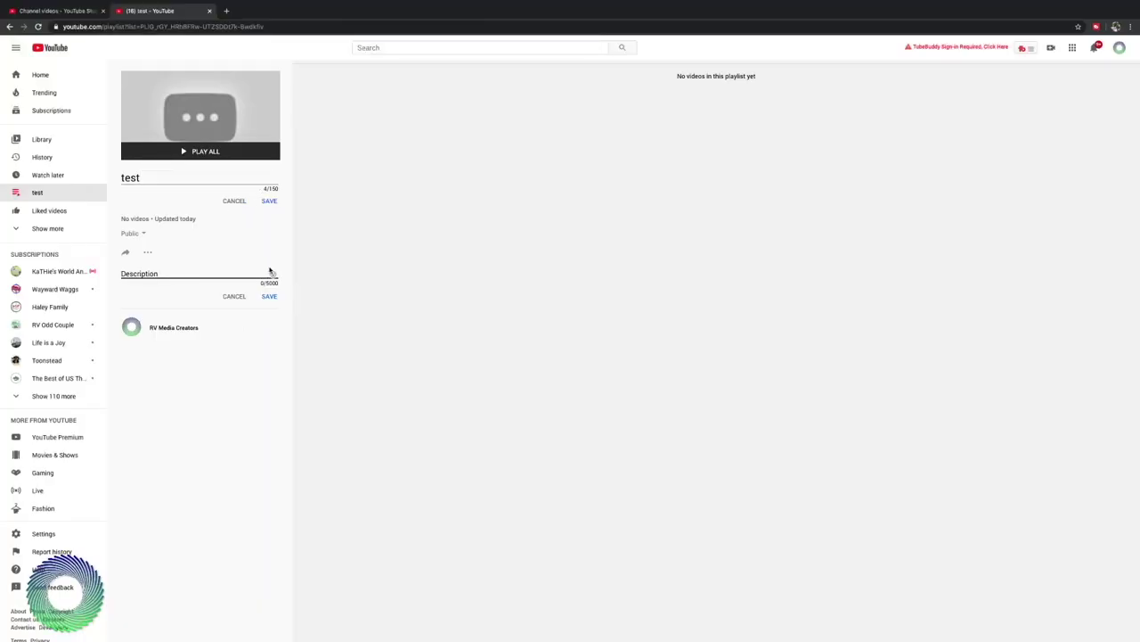
Review the 'test' playlist's settings, then open the channel analytics overview.
click(149, 254)
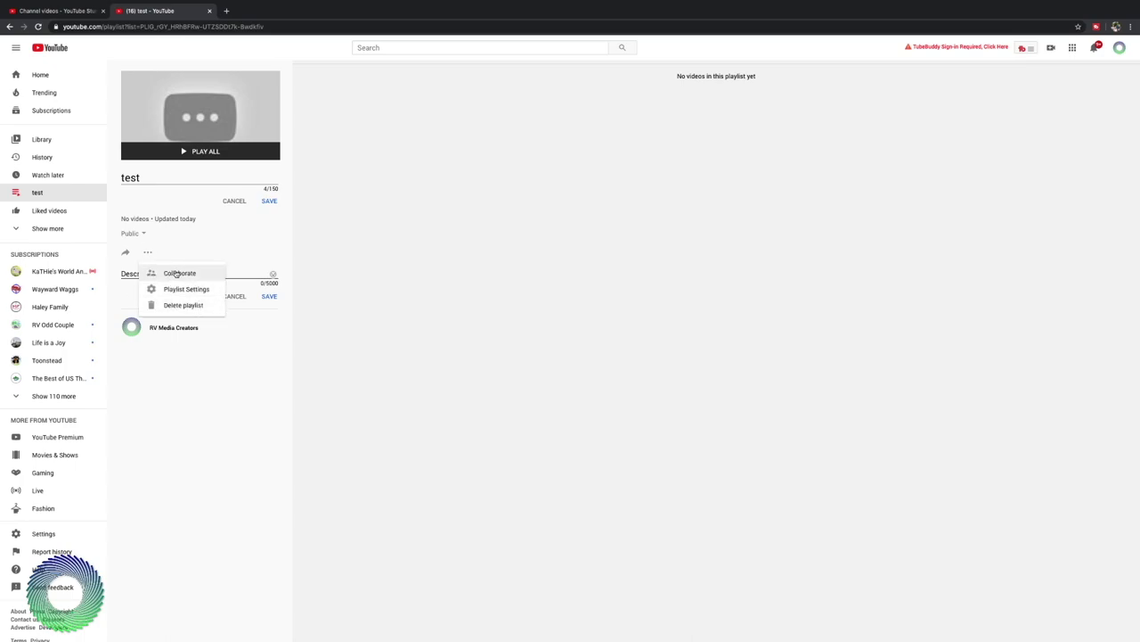
click(188, 290)
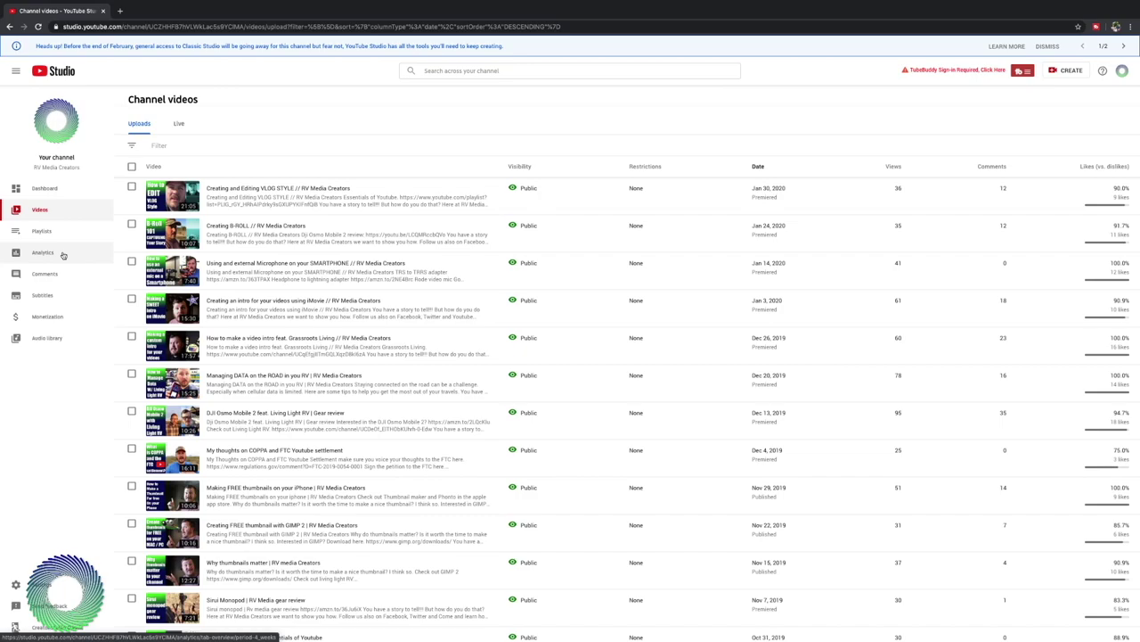
click(62, 255)
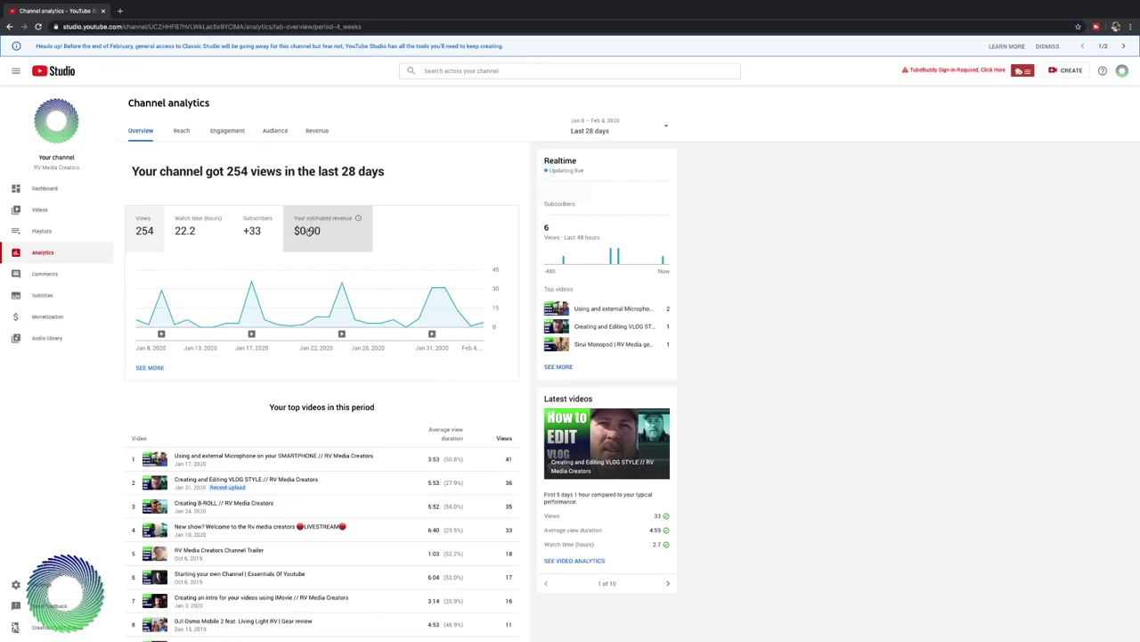
Scroll through the analytics Overview showing 254 views and the top ten videos.
scroll(395, 338, down, 3)
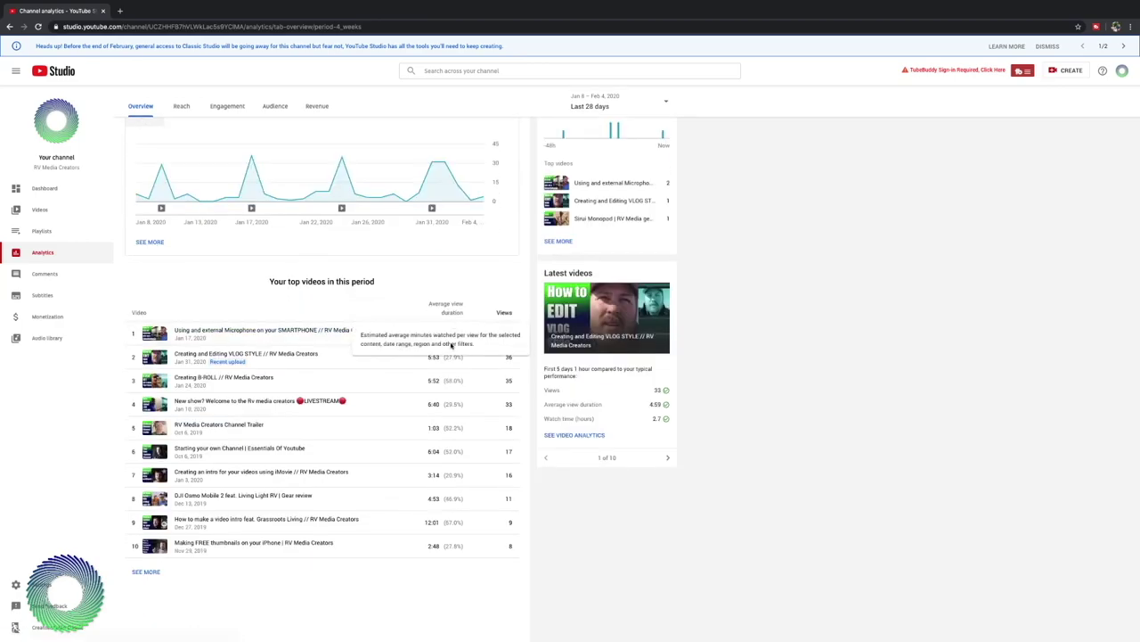
scroll(380, 388, up, 1)
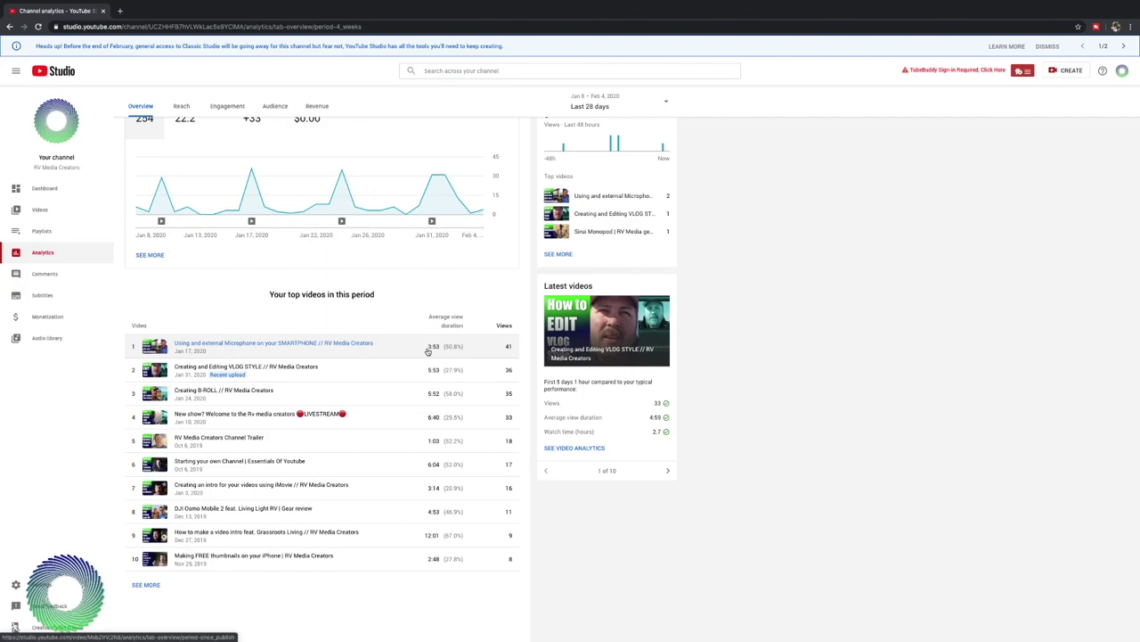
scroll(428, 351, up, 3)
Review Reach traffic sources: Browse features 32.3%, Channel pages 30.7%, YouTube search 5.5%.
click(181, 131)
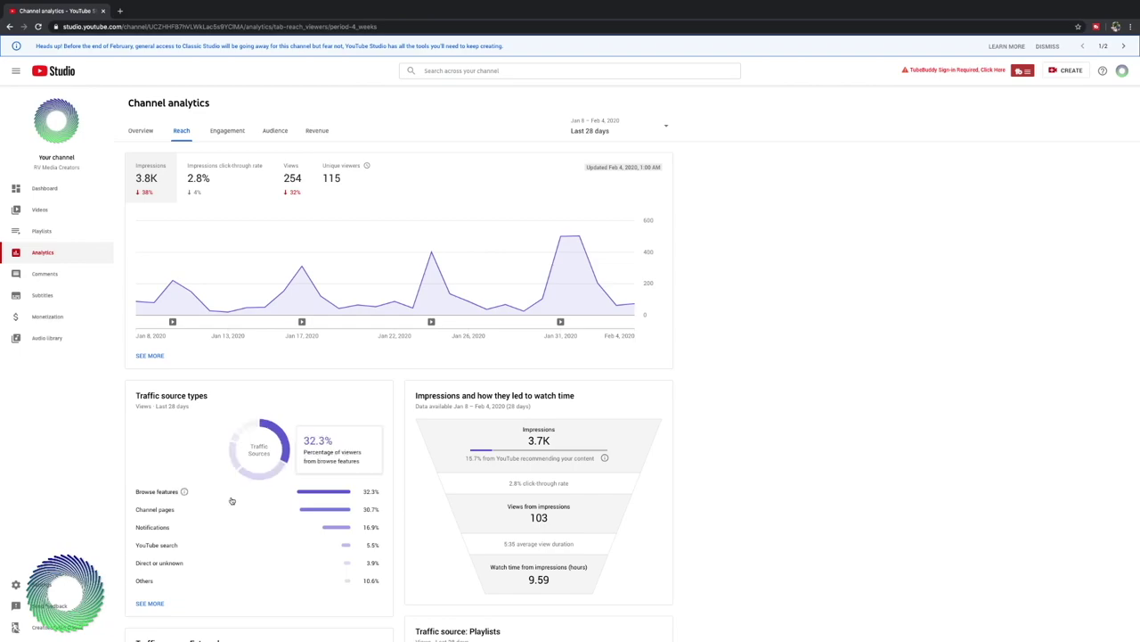
mouse_move(178, 508)
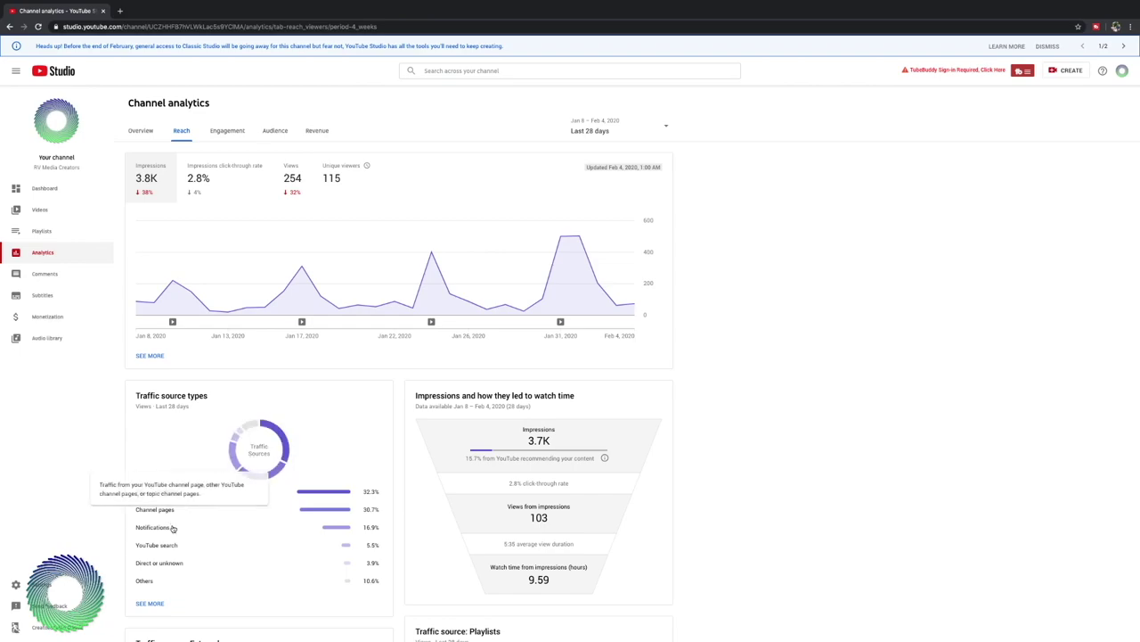
mouse_move(180, 547)
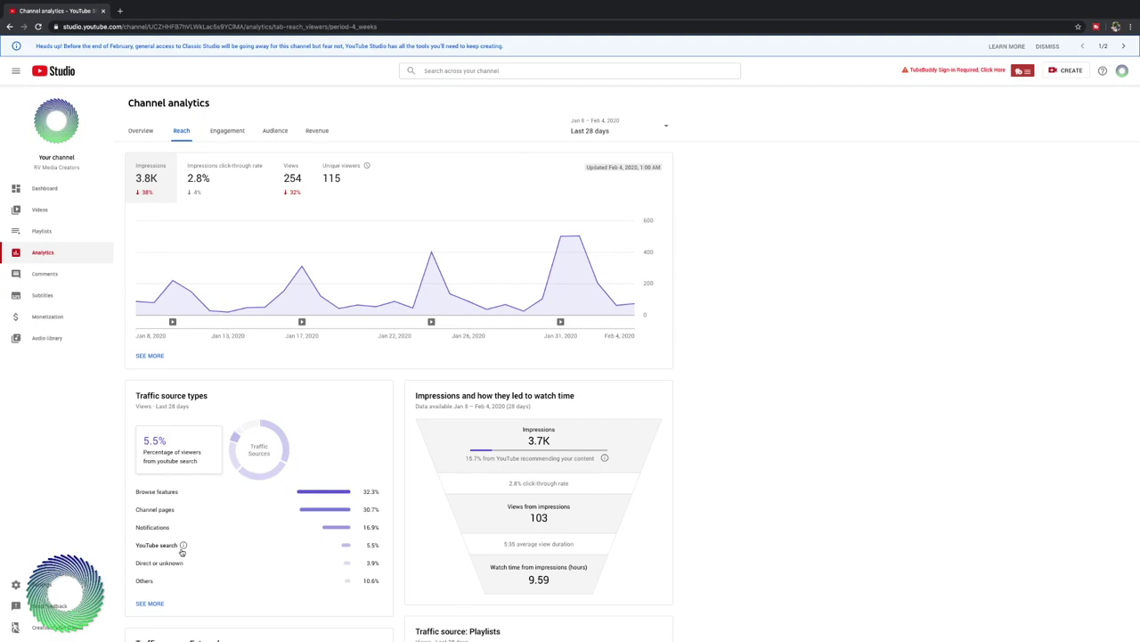
mouse_move(171, 580)
mouse_move(504, 406)
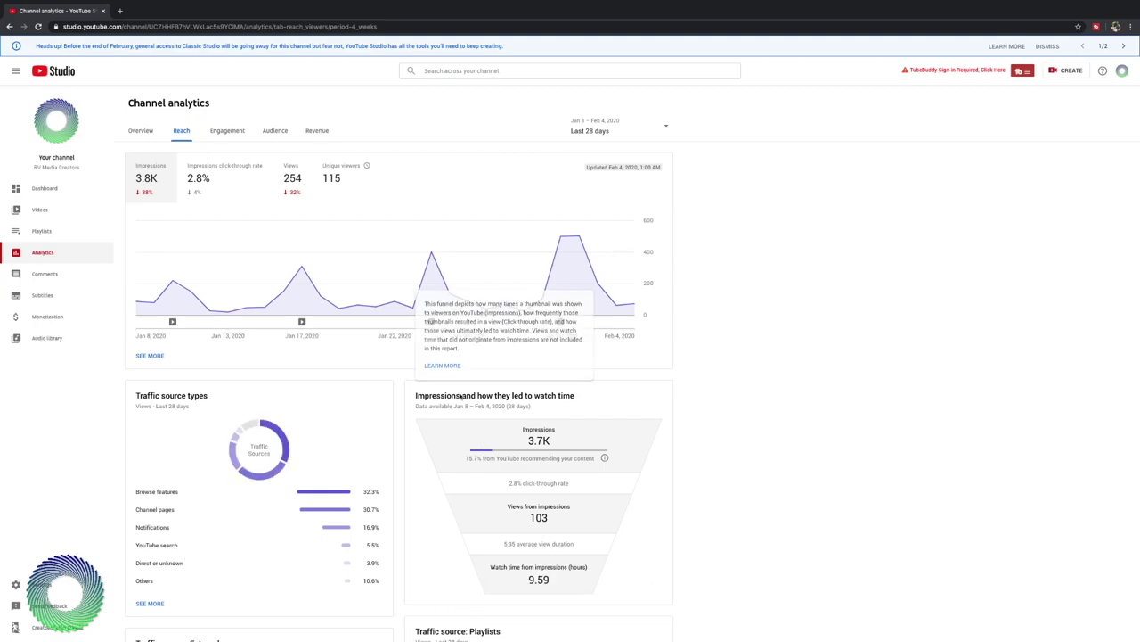
scroll(552, 406, down, 1)
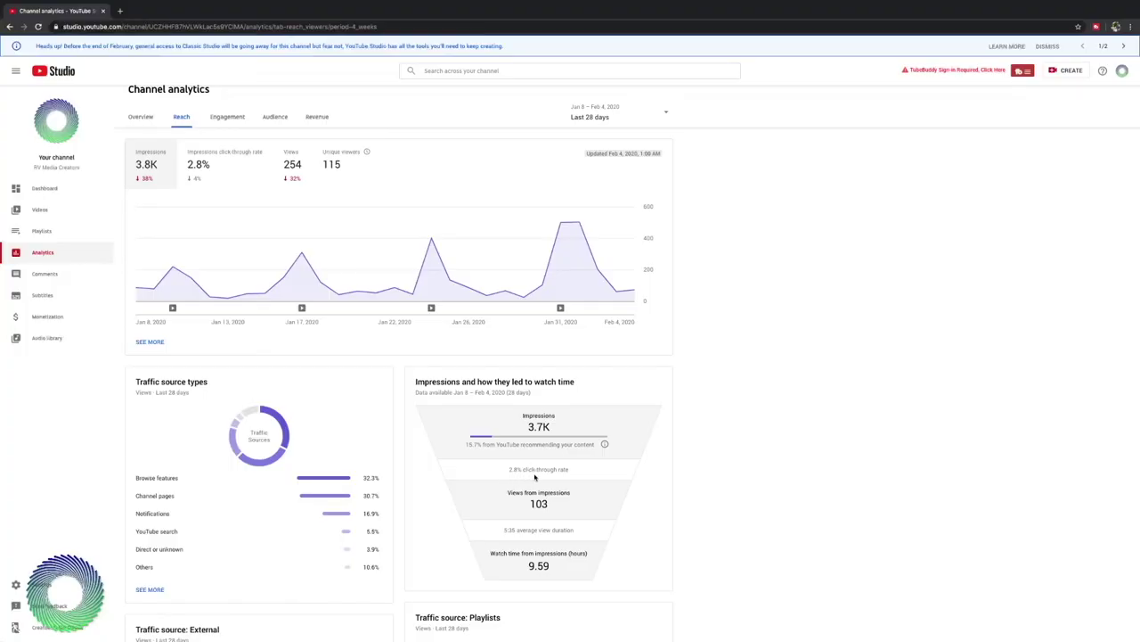
mouse_move(563, 495)
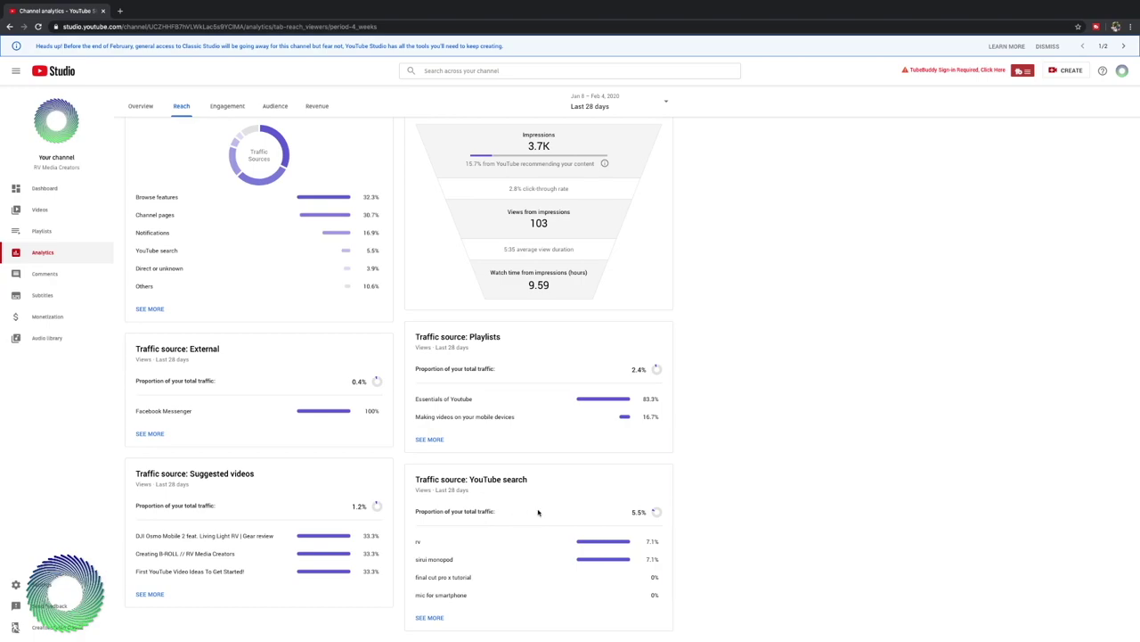
View Engagement, then scroll the Audience report with 115 unique viewers and +33 subscribers.
mouse_move(525, 480)
click(234, 109)
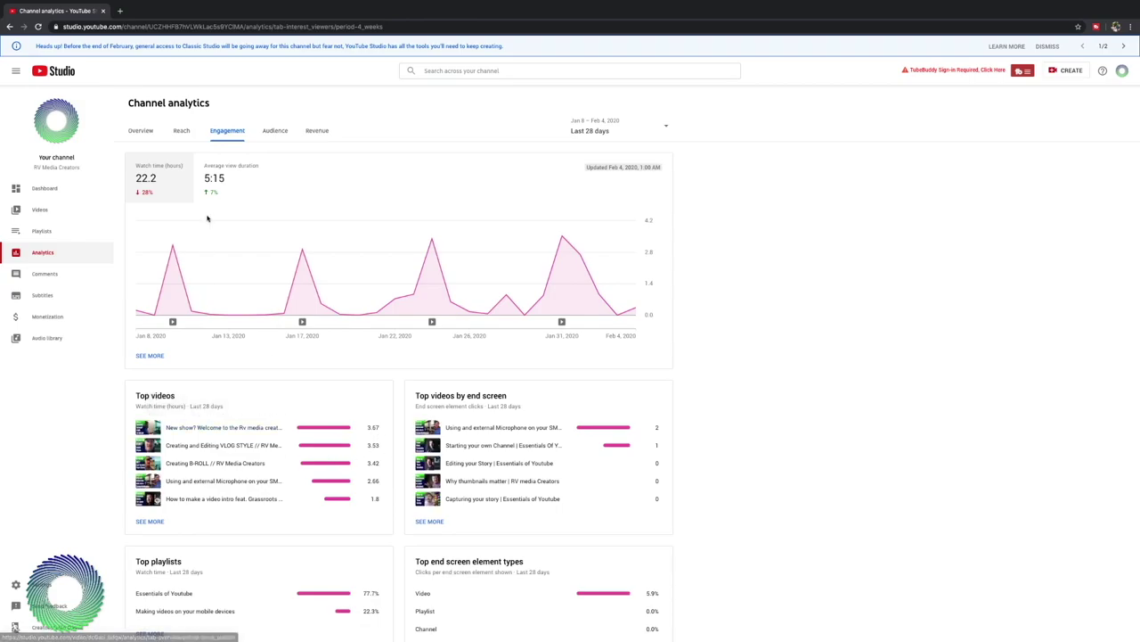
click(270, 132)
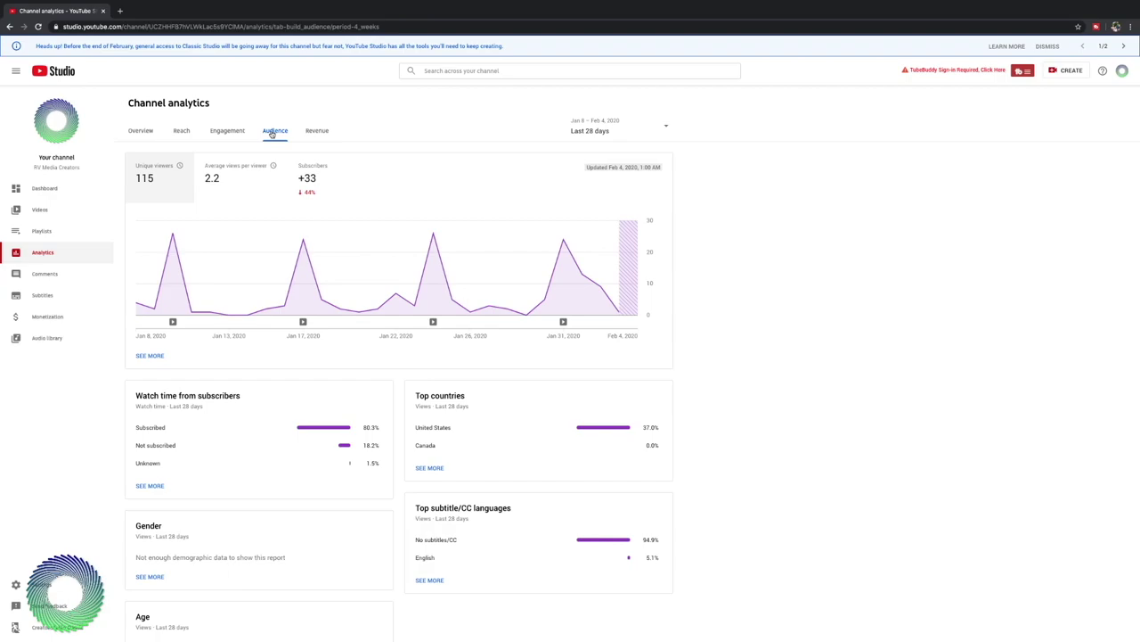
scroll(399, 373, down, 1)
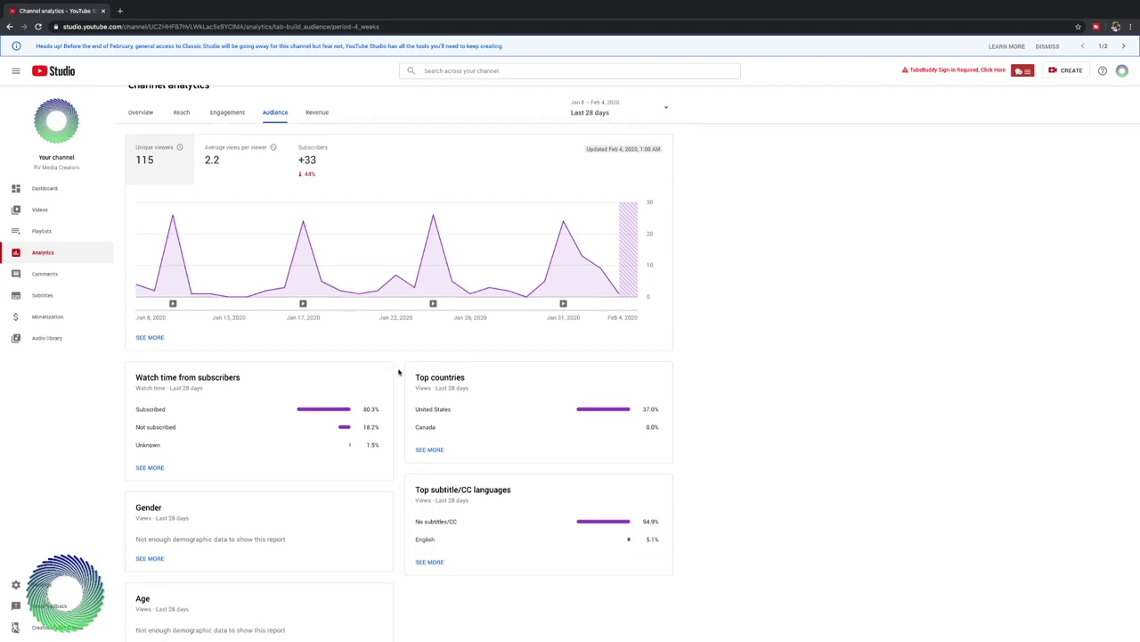
scroll(399, 372, down, 1)
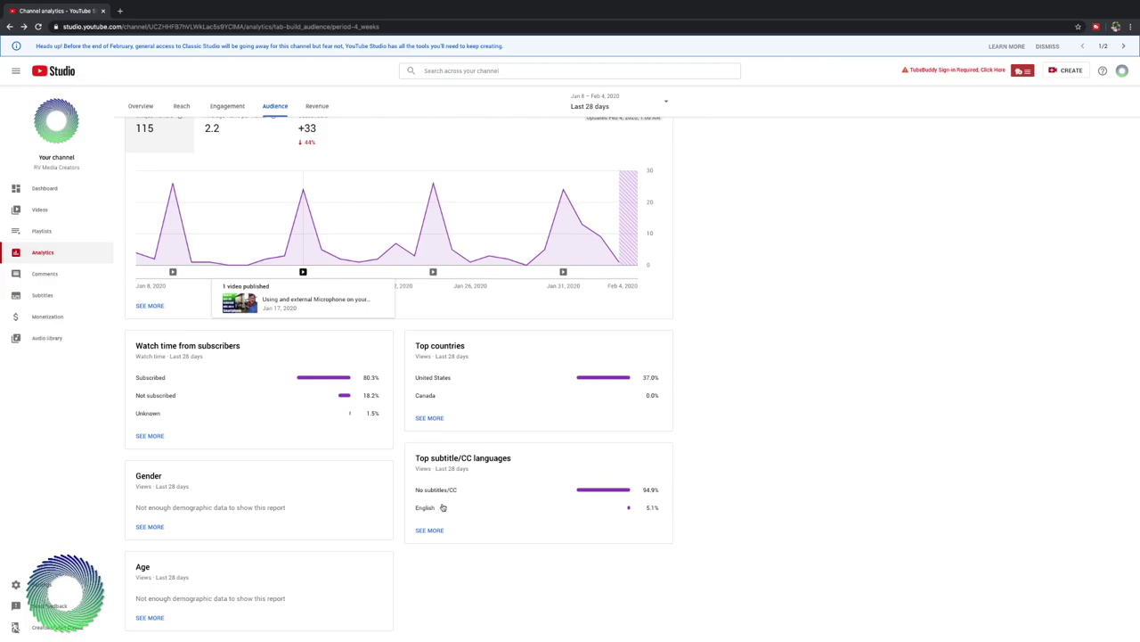
scroll(313, 125, up, 1)
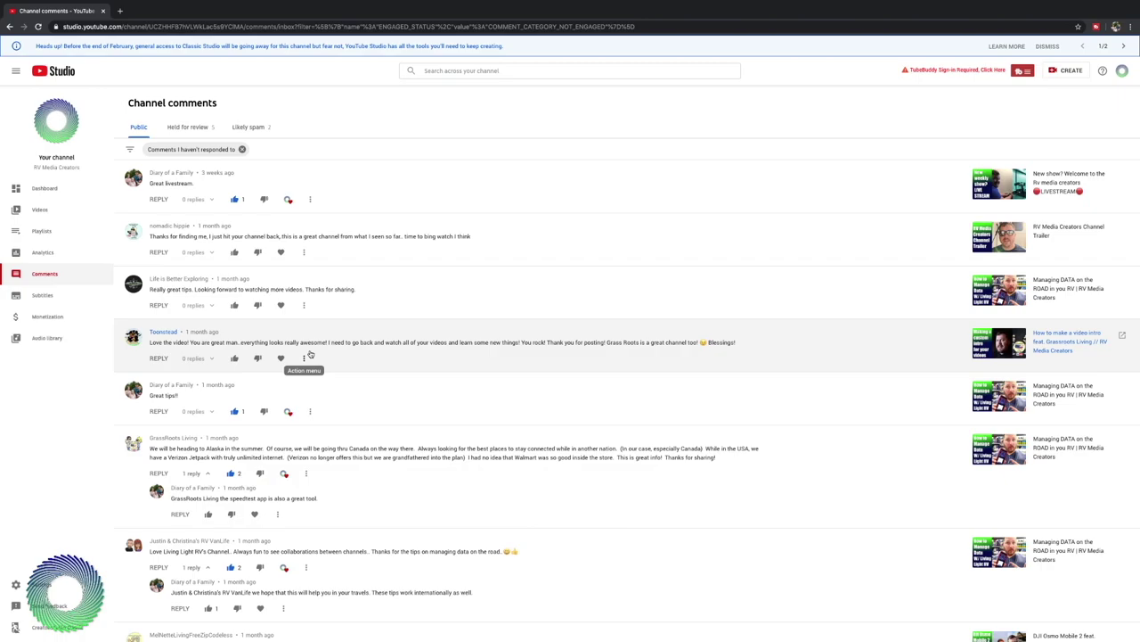
Compare the Held for review, Likely spam and Public comment tabs.
click(177, 131)
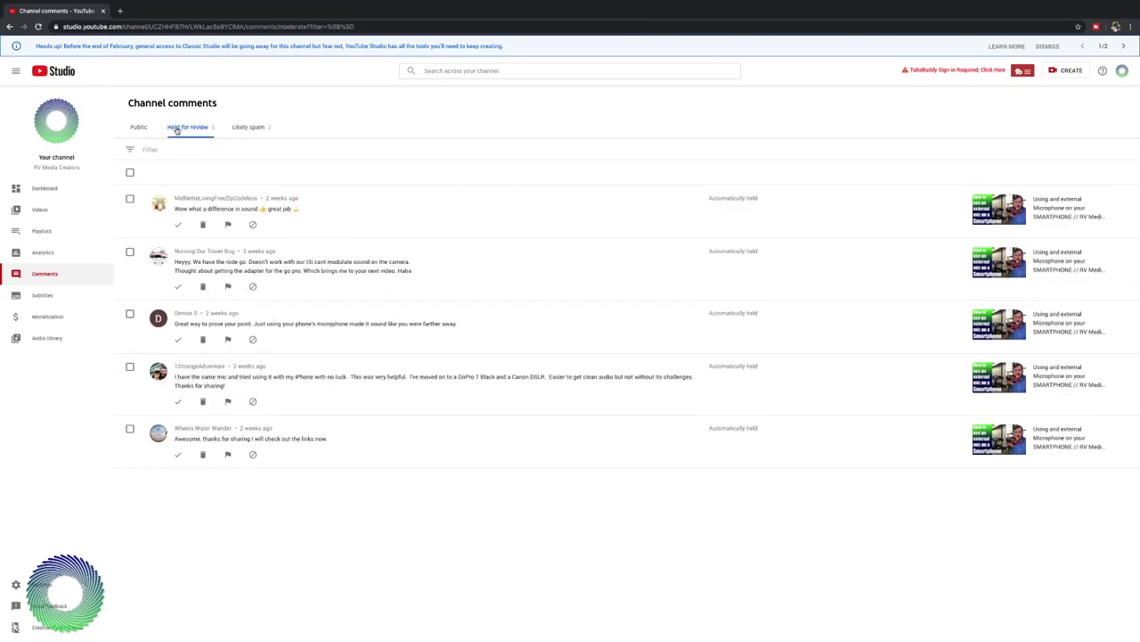
click(248, 129)
click(138, 127)
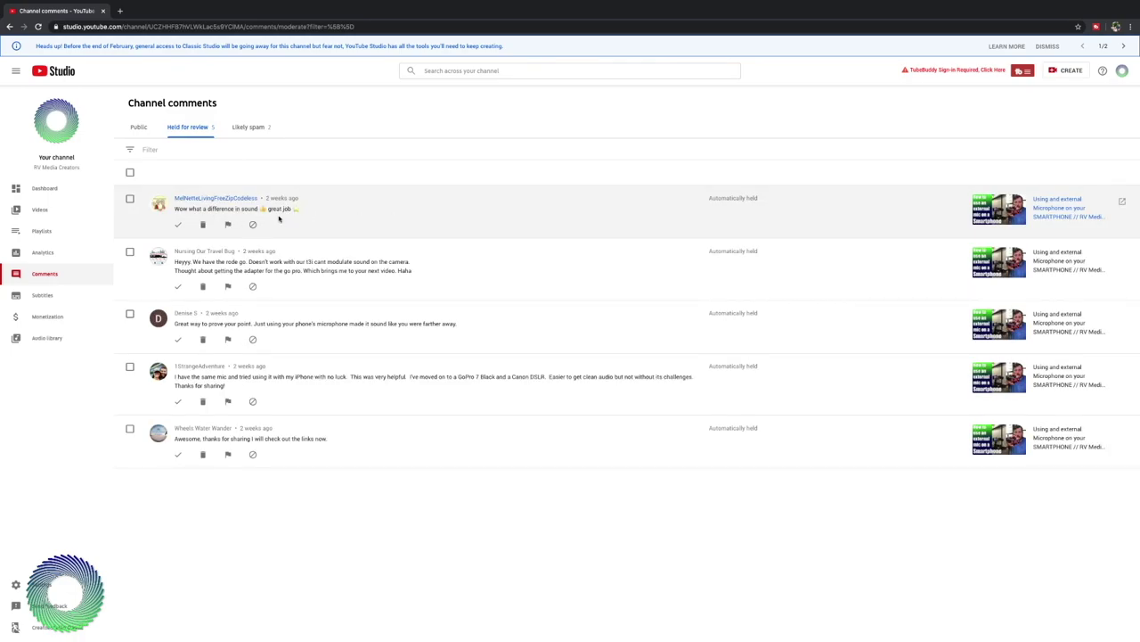
Approve all held-for-review comments and both likely-spam comments, then view the Public comments.
click(178, 225)
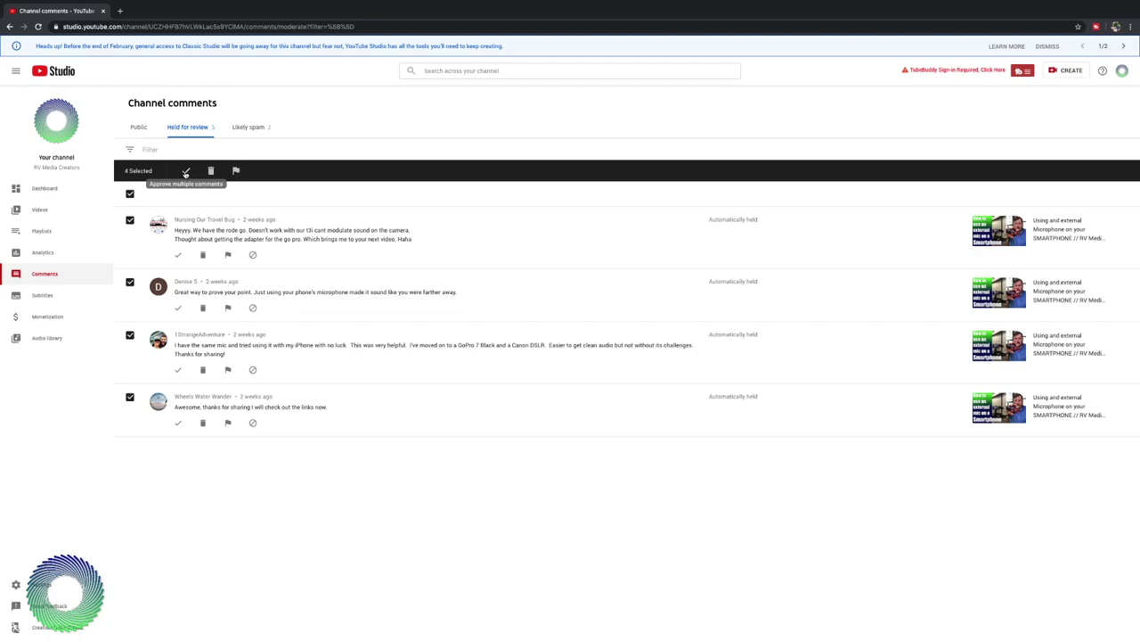
click(185, 171)
click(247, 128)
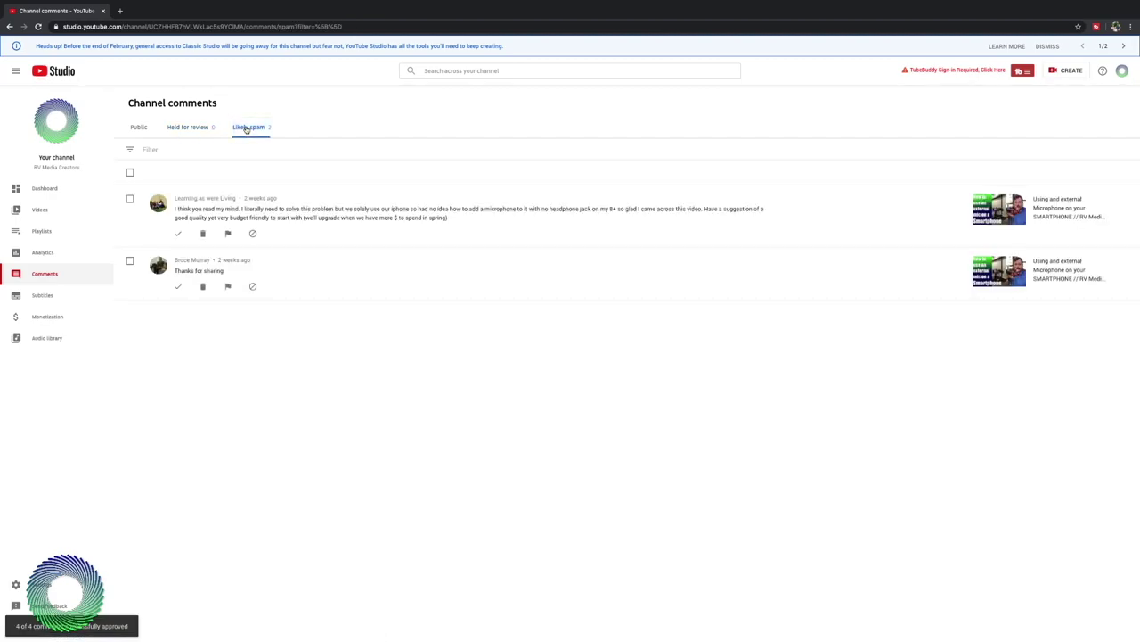
click(130, 172)
click(187, 170)
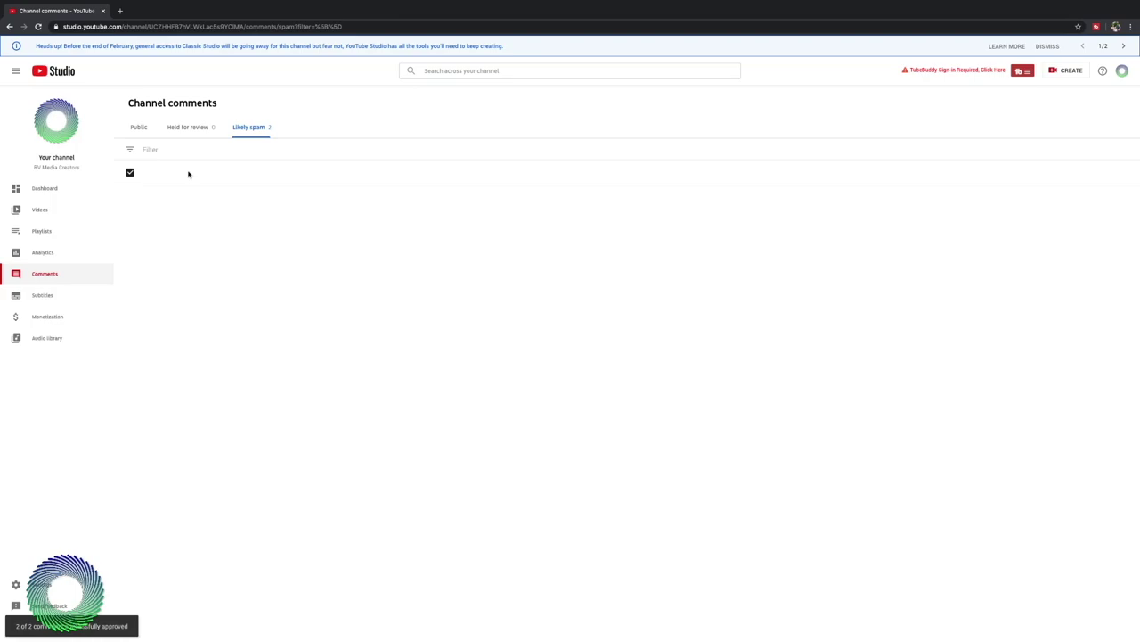
click(142, 127)
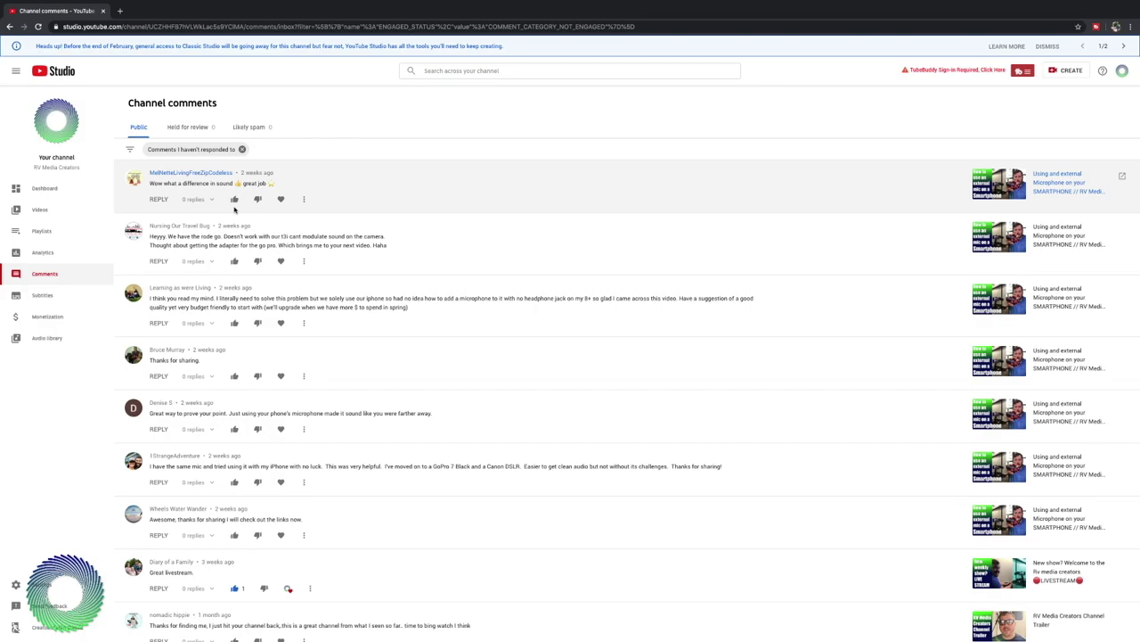
On the channel Subtitles page, set the first video's language to English (United States).
click(42, 296)
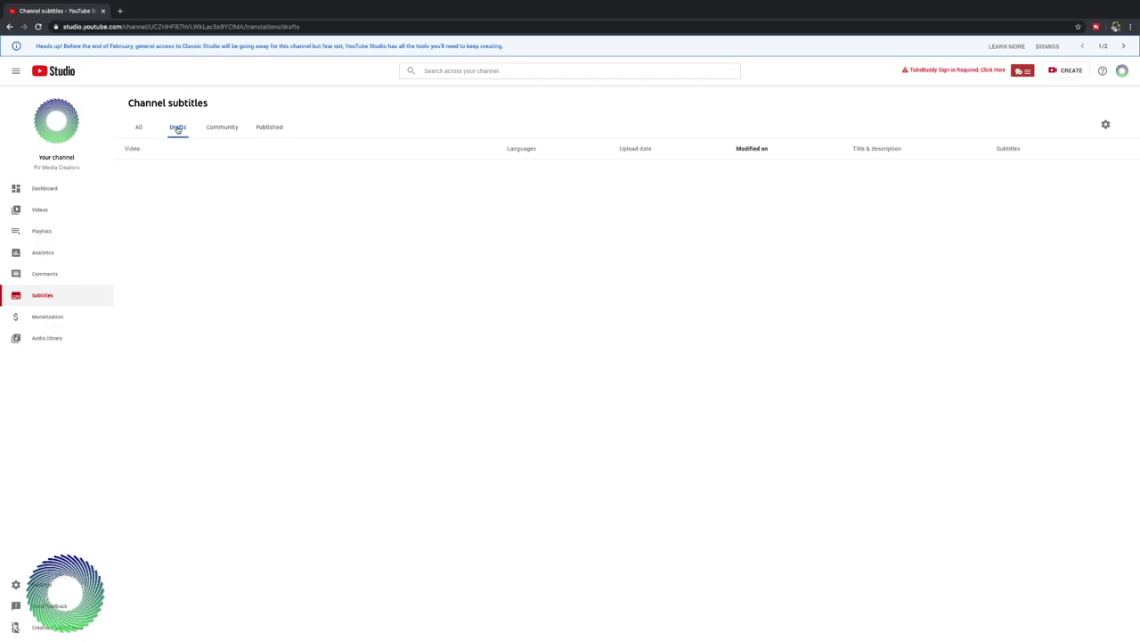
click(222, 130)
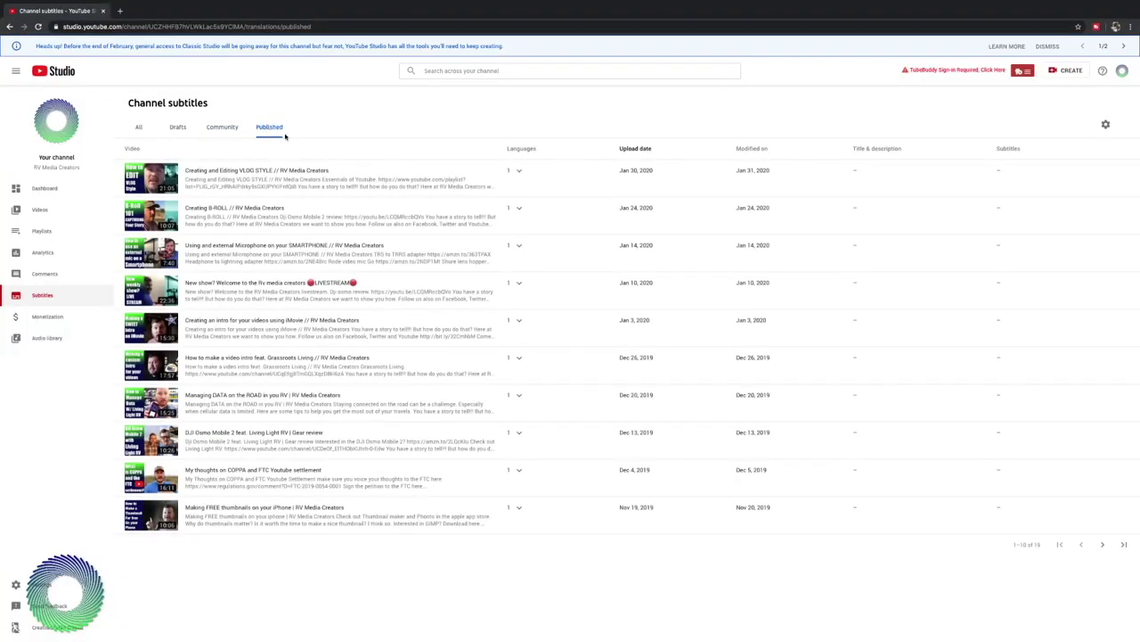
click(518, 174)
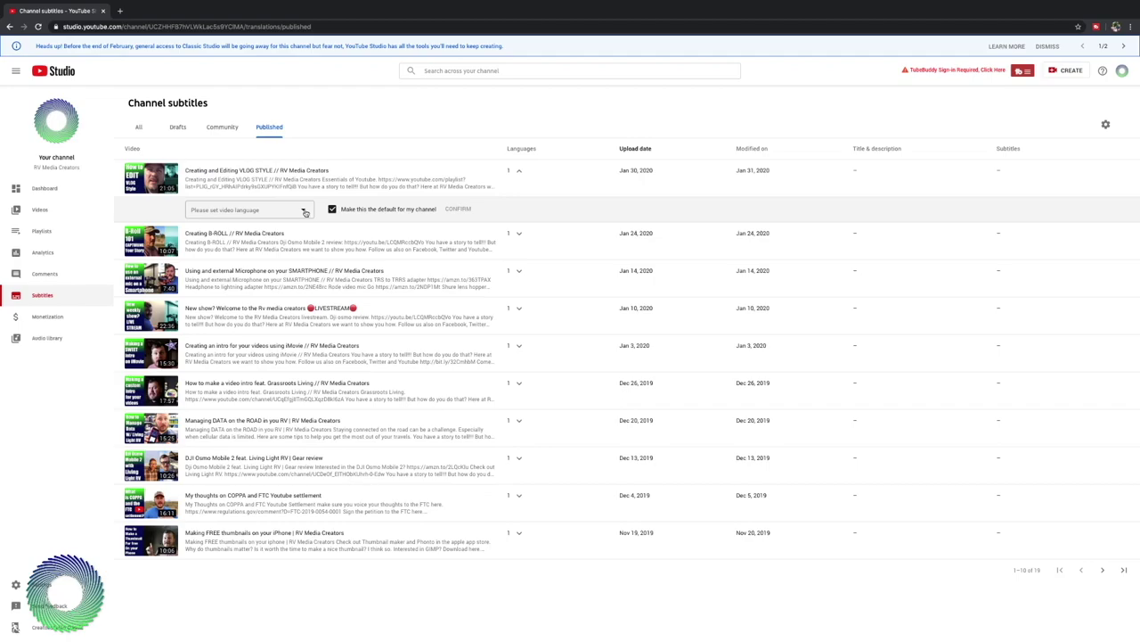
click(305, 212)
click(246, 354)
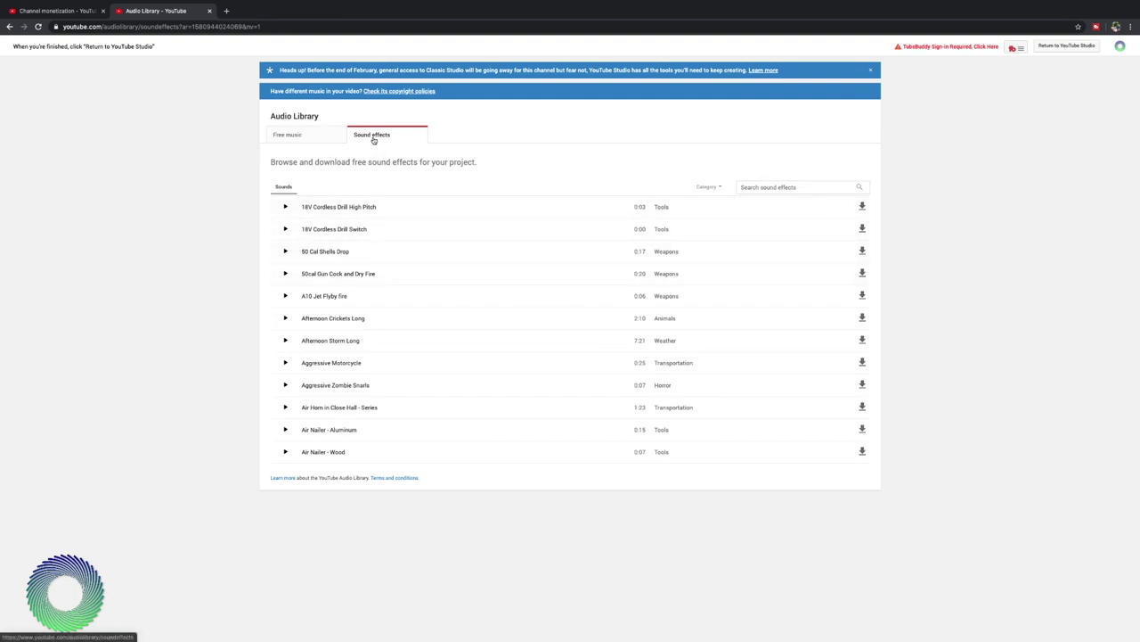
Switch the Audio Library from Sound effects to the Free music list.
click(314, 137)
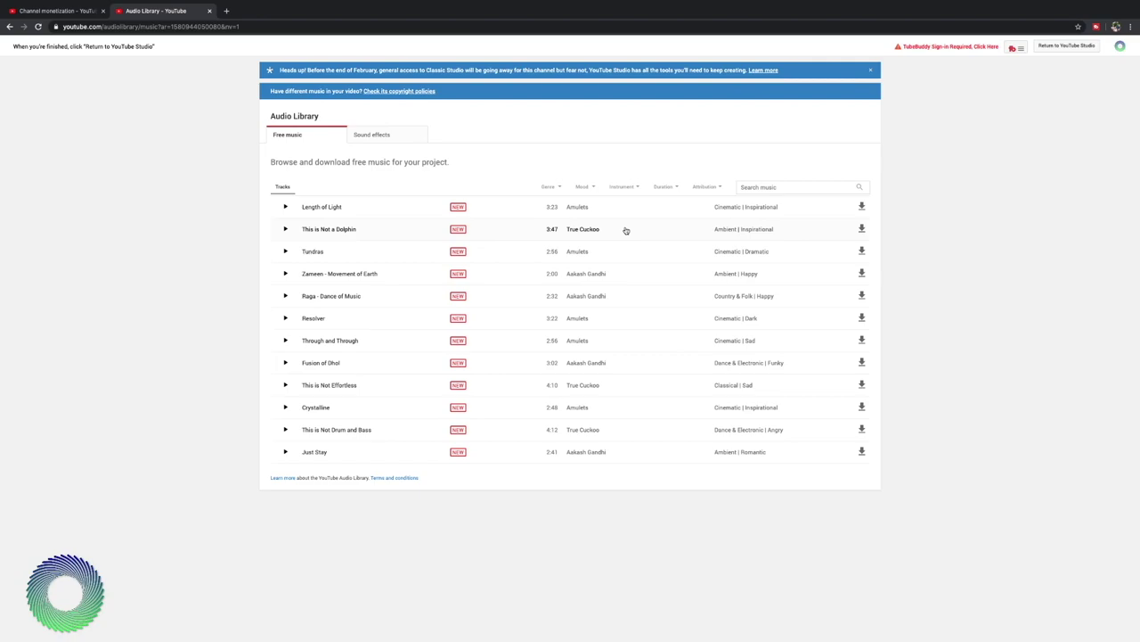
Look through the Genre, Mood, Instrument, Duration and Attribution filter options for free music.
click(561, 187)
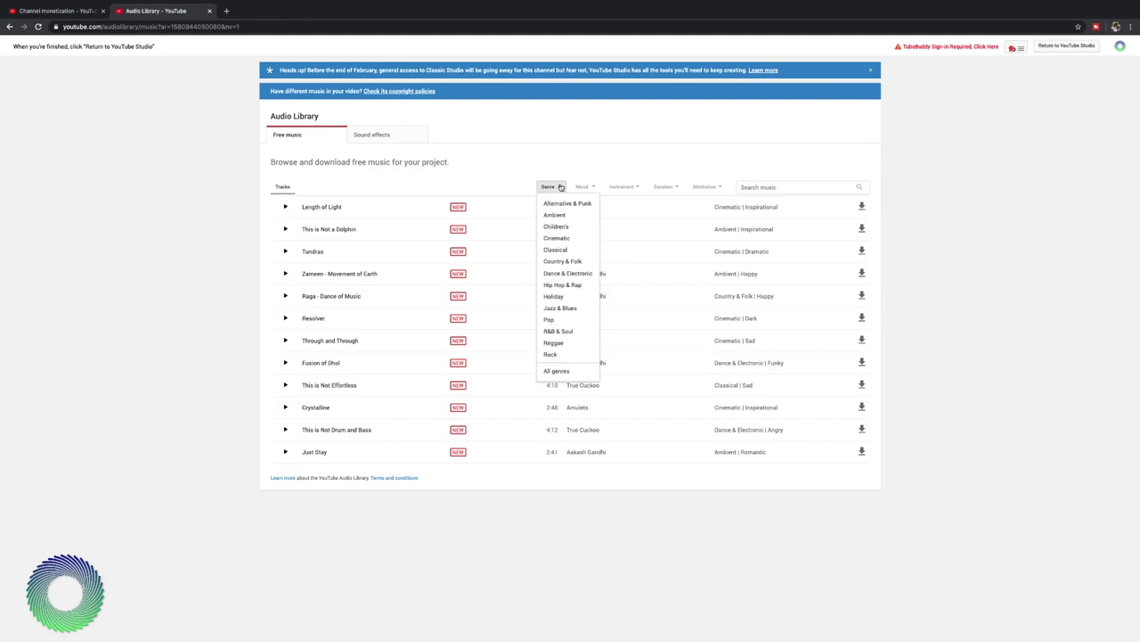
click(593, 186)
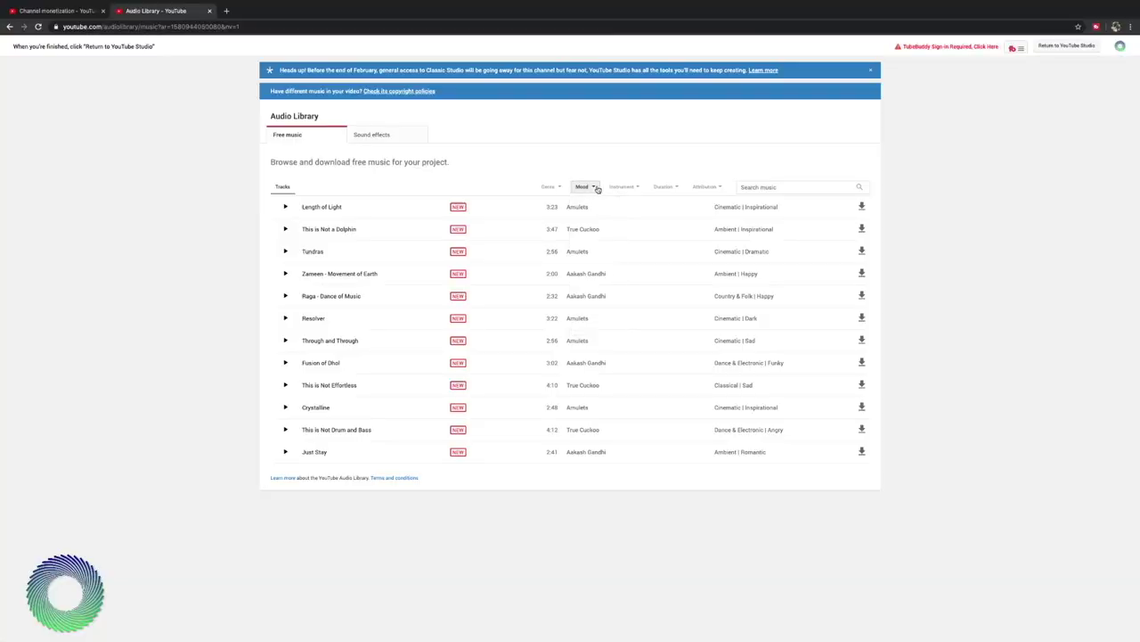
click(624, 187)
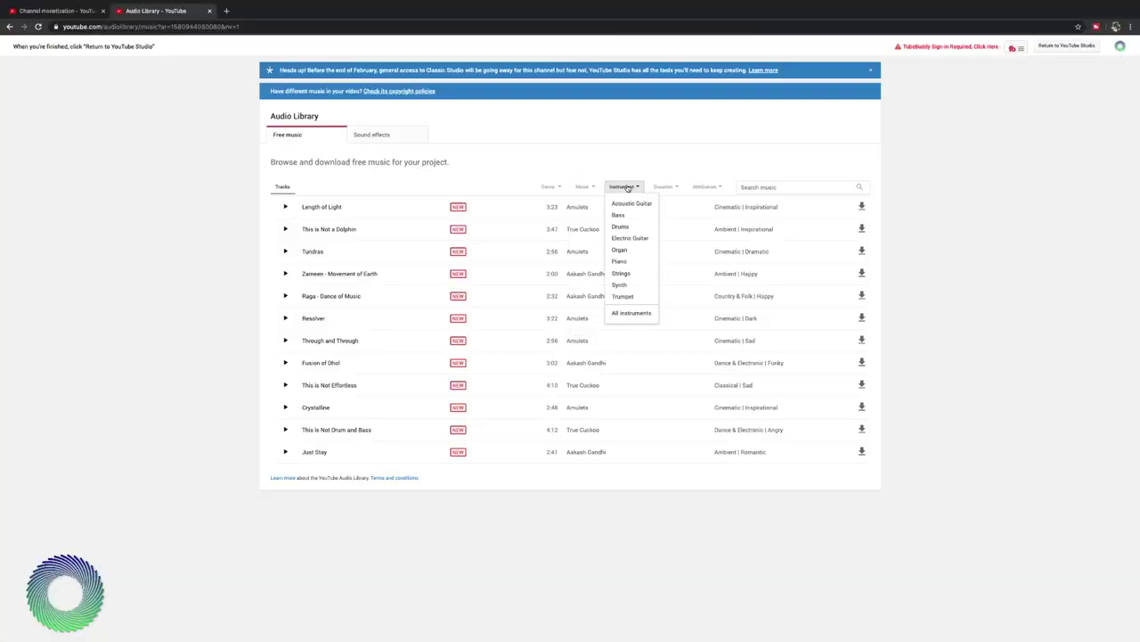
click(661, 187)
click(711, 188)
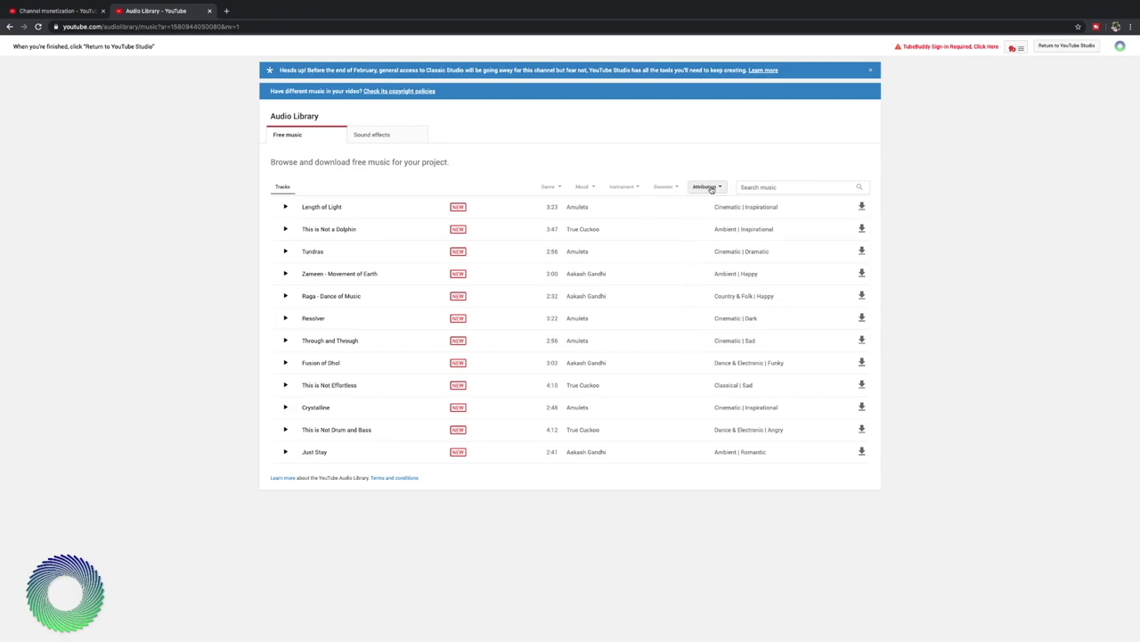
click(711, 188)
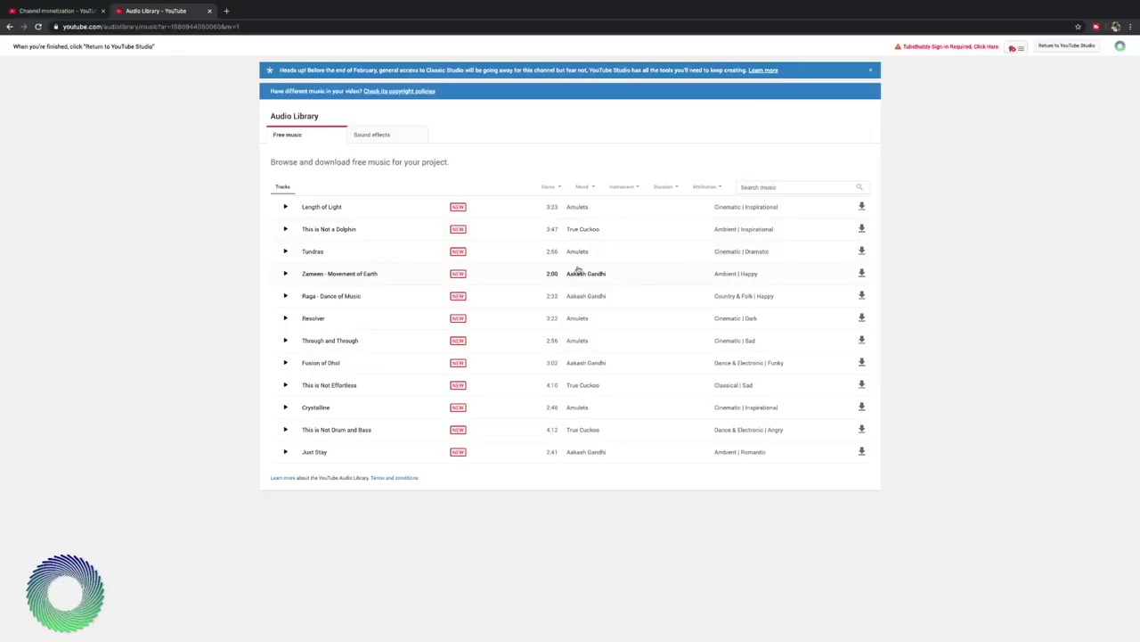
Filter free music to tracks under 30 seconds (< :30), then close the Audio Library.
click(666, 186)
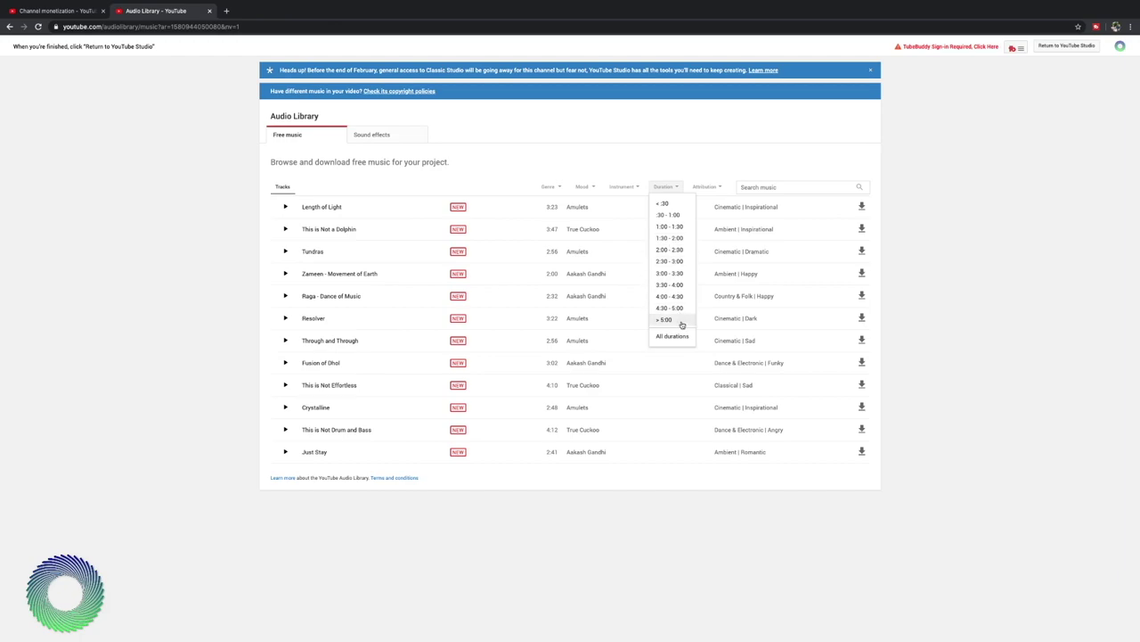
click(673, 205)
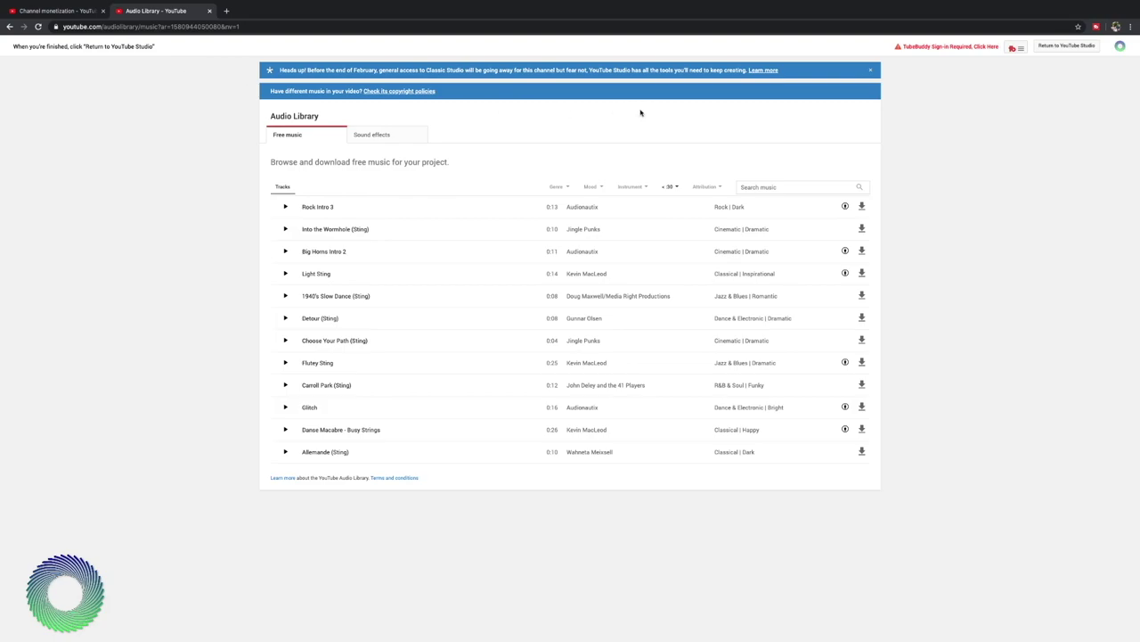
click(210, 11)
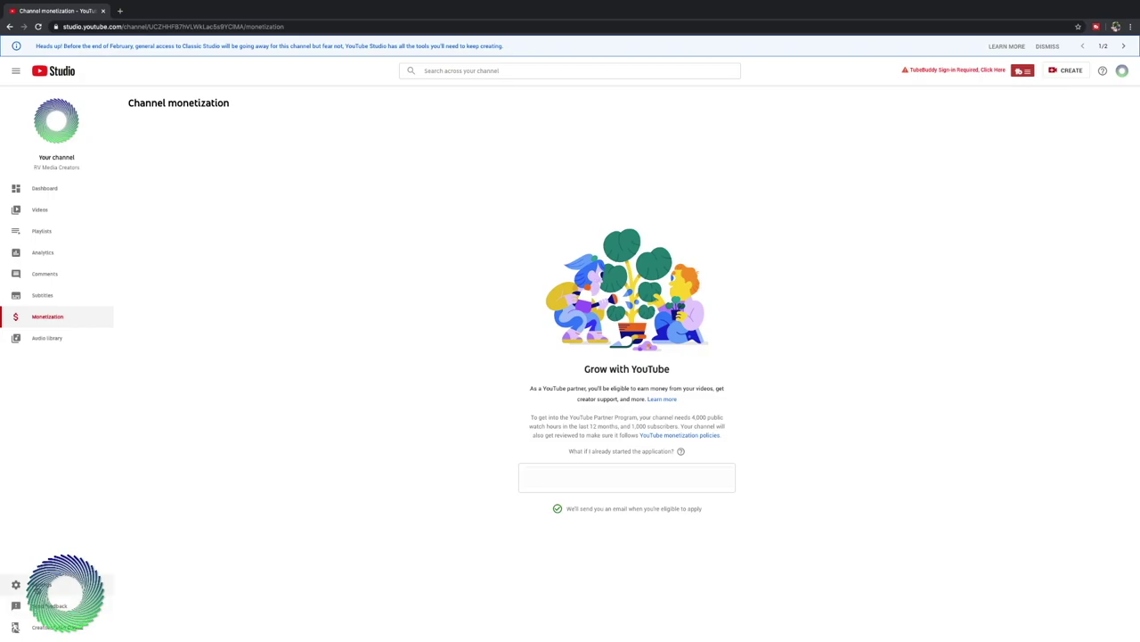
In channel Settings, keep US Dollar as the currency and view the Channel basic info.
click(37, 585)
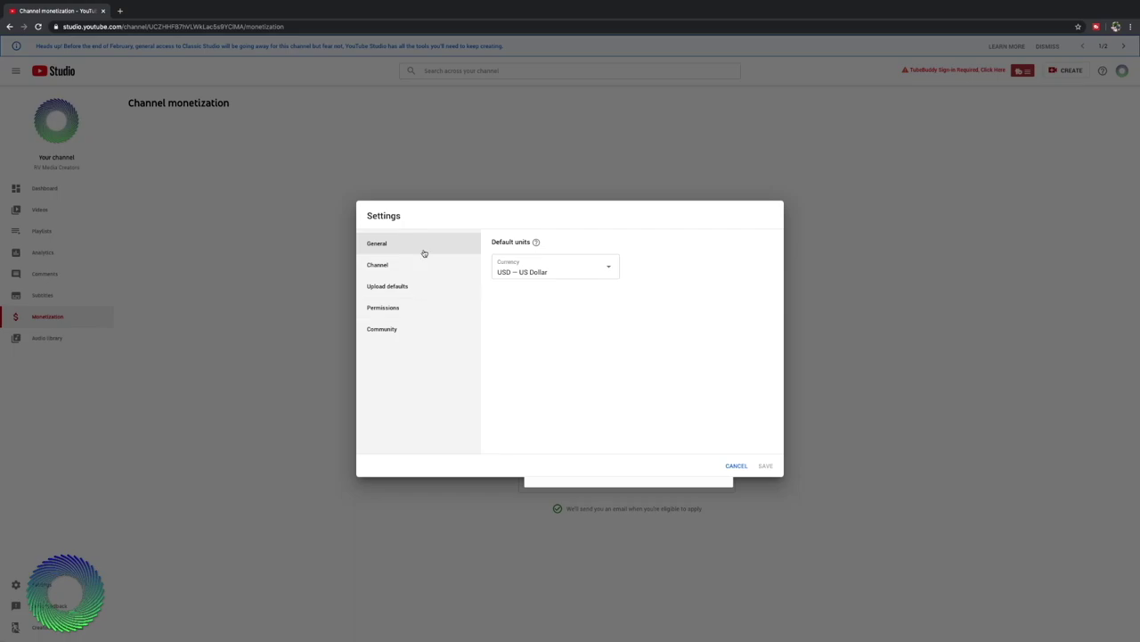
click(528, 270)
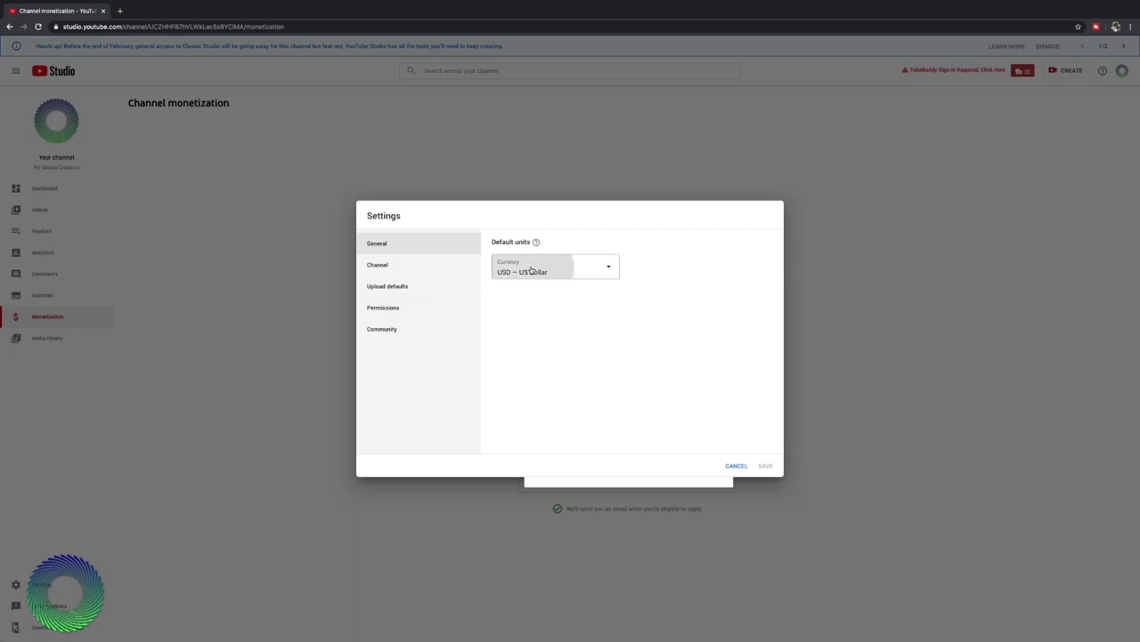
click(378, 267)
click(379, 267)
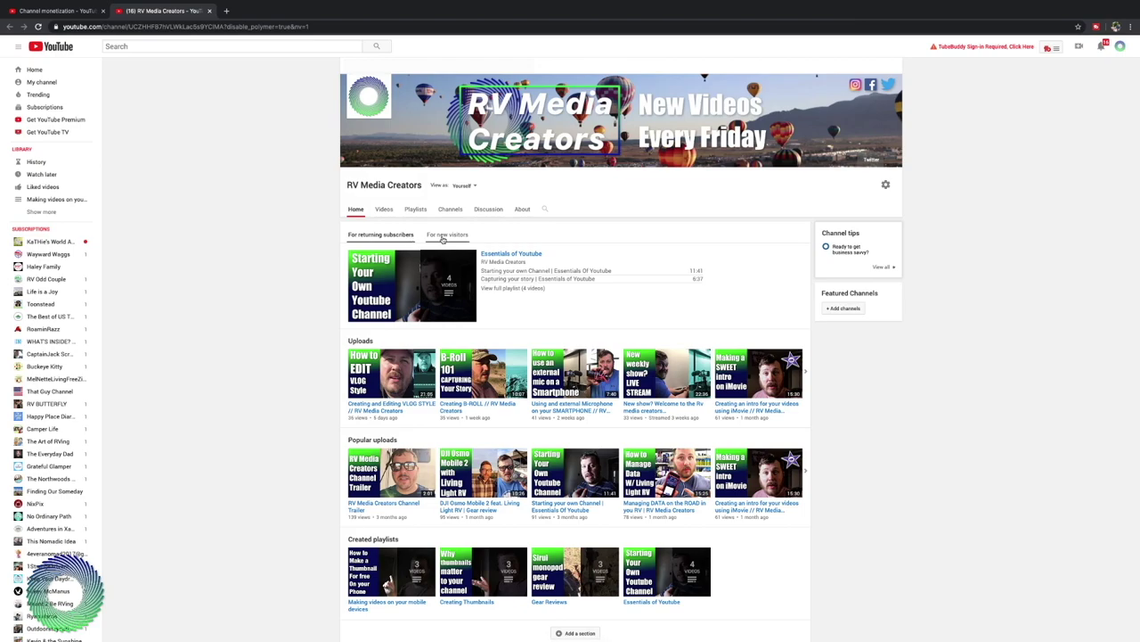
Preview the channel trailer for new visitors and cancel out of the layout settings.
click(445, 236)
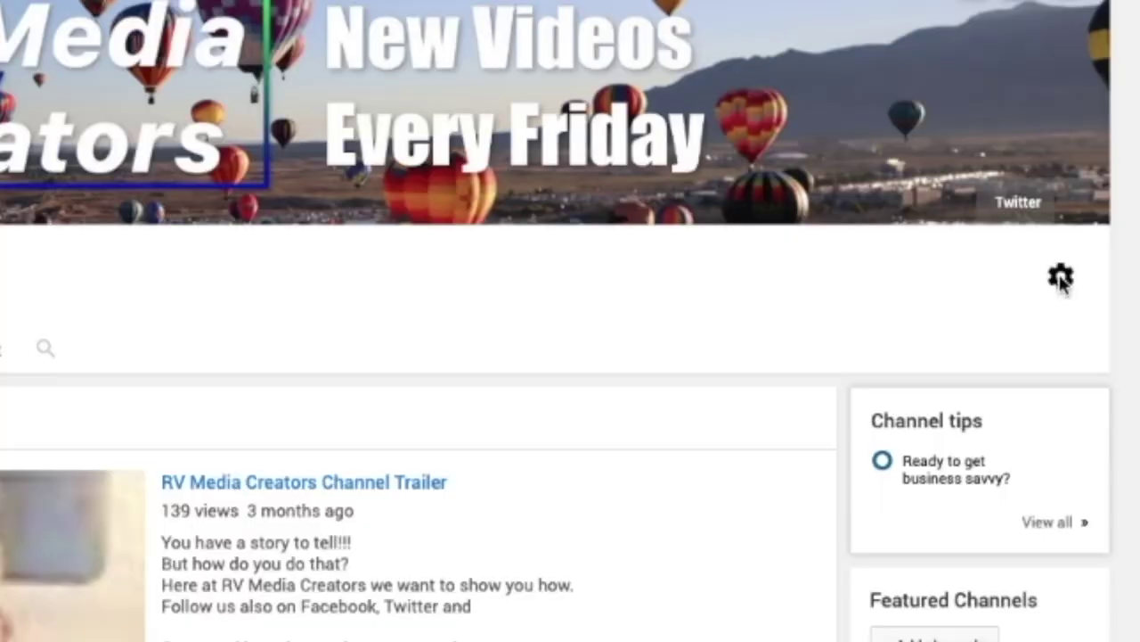
click(886, 183)
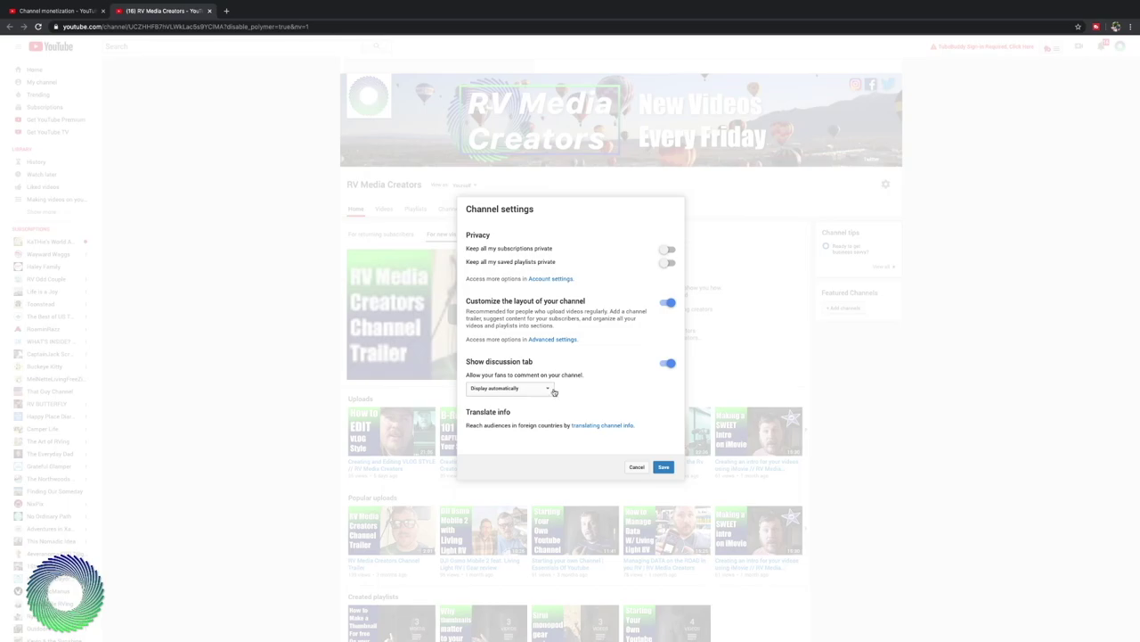
click(636, 466)
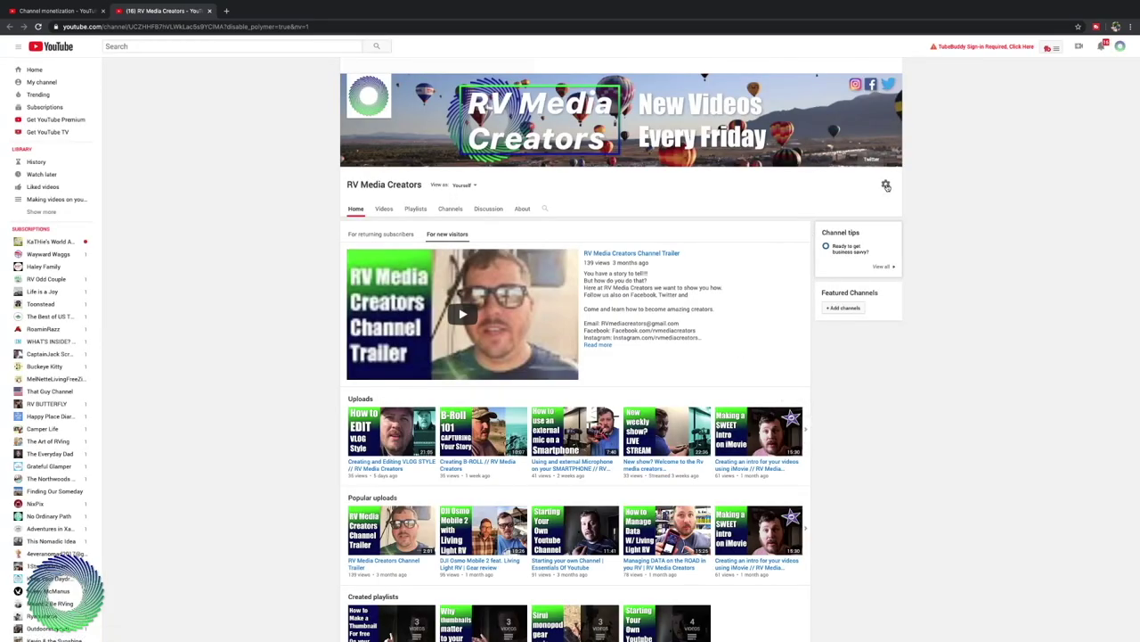
Return to Studio Settings and scroll through the channel's Advanced settings.
click(209, 11)
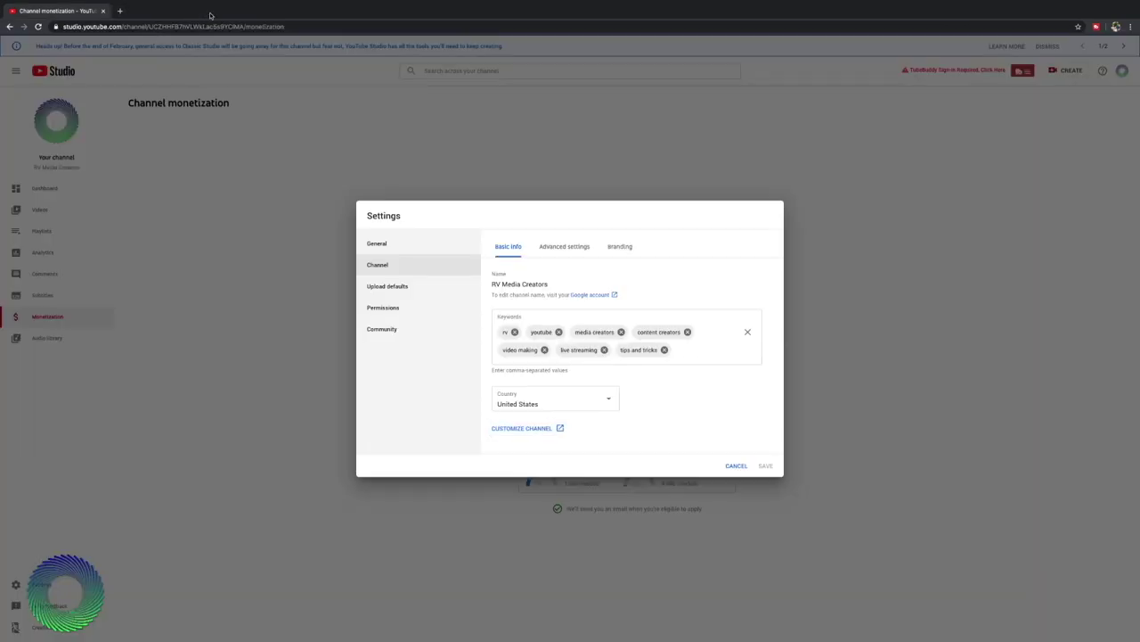
click(553, 249)
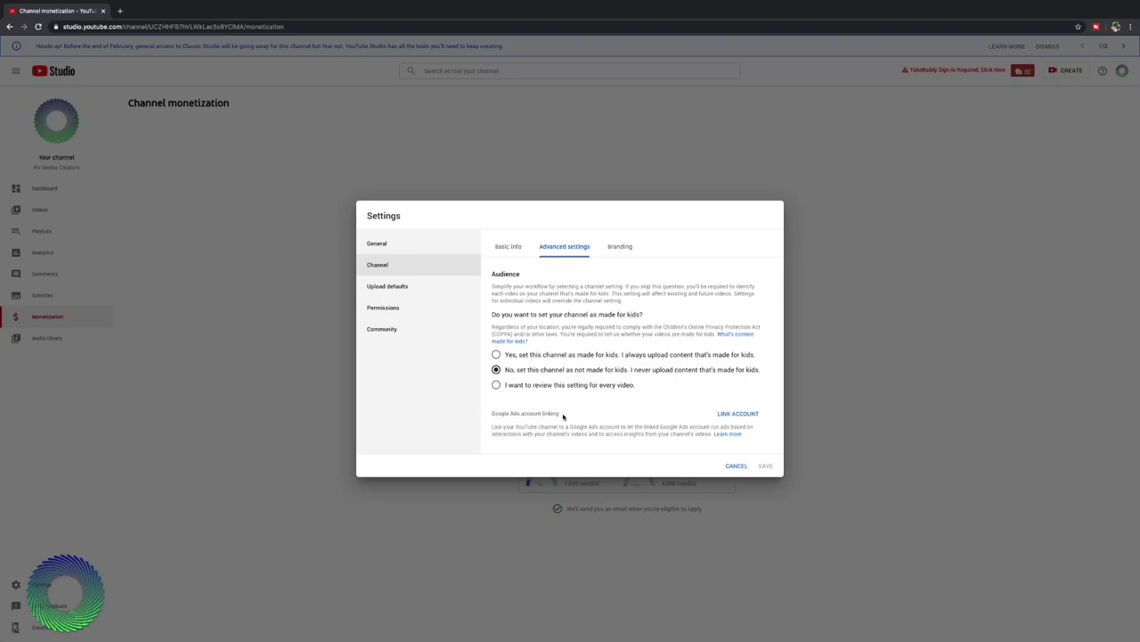
scroll(604, 343, down, 3)
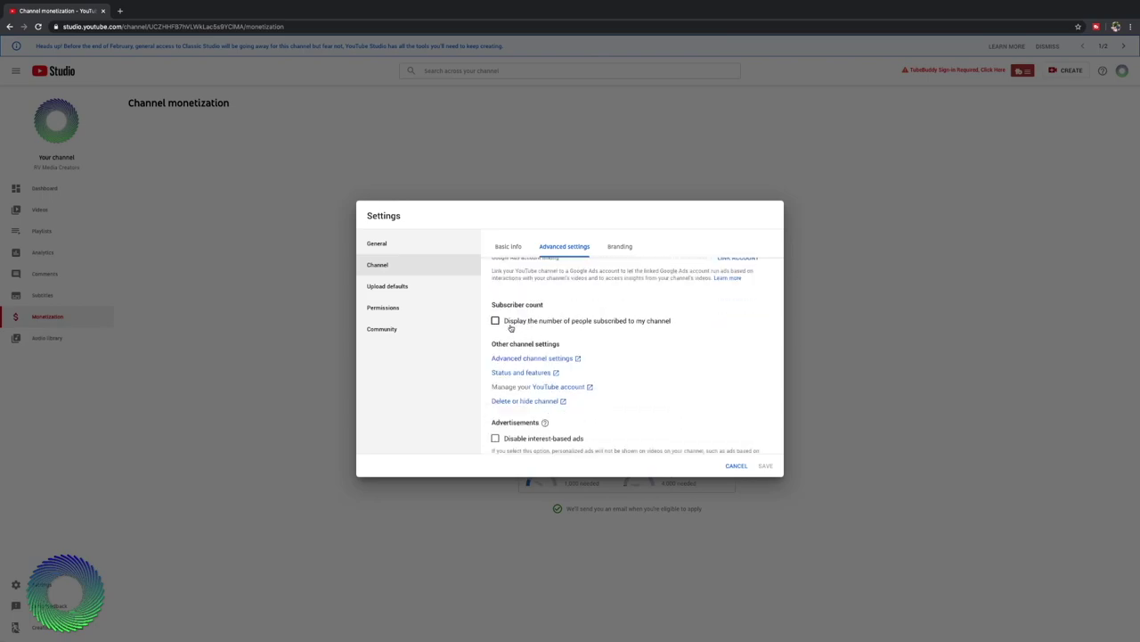
scroll(589, 343, down, 1)
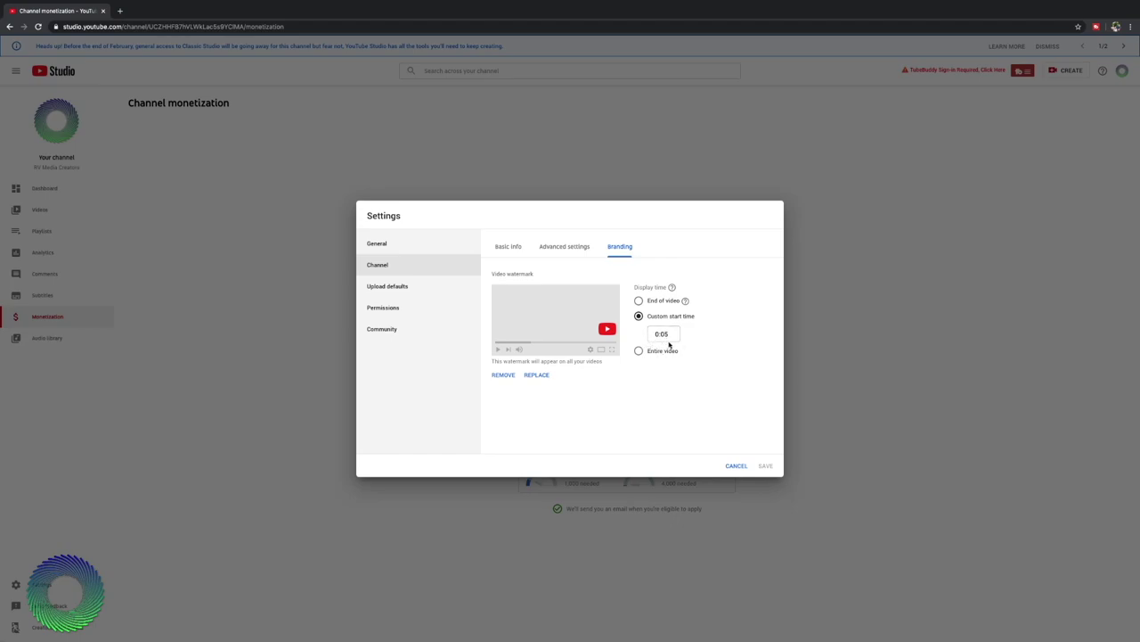
Move from Branding to the Upload defaults page in Settings.
click(433, 288)
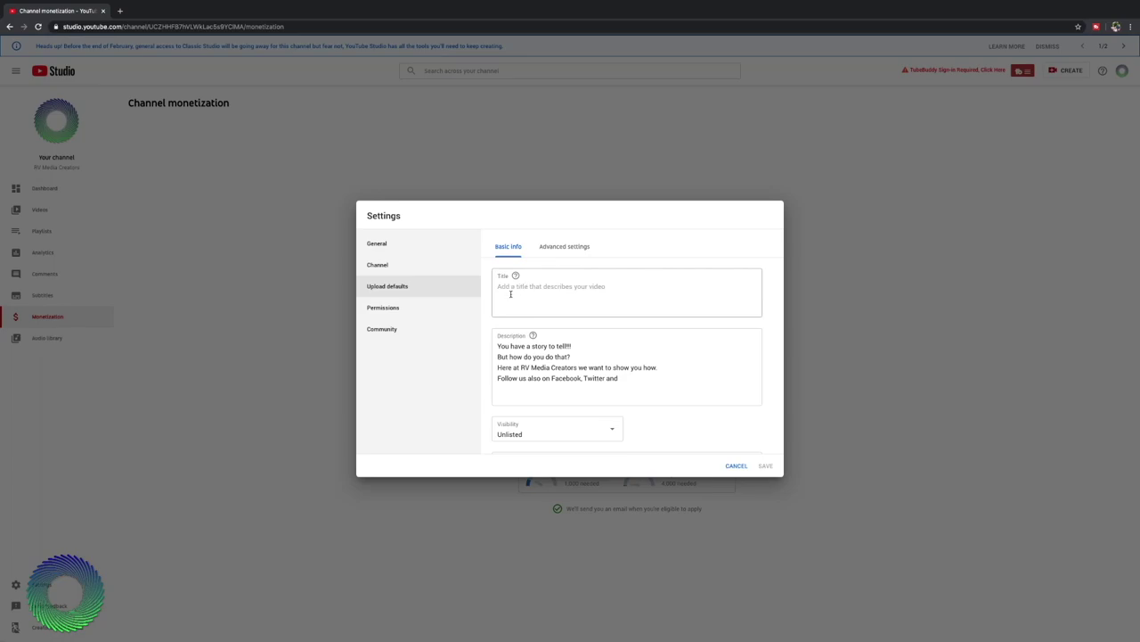
Inspect the prefilled default upload description without changing it.
click(605, 386)
key(ctrl+a)
click(518, 395)
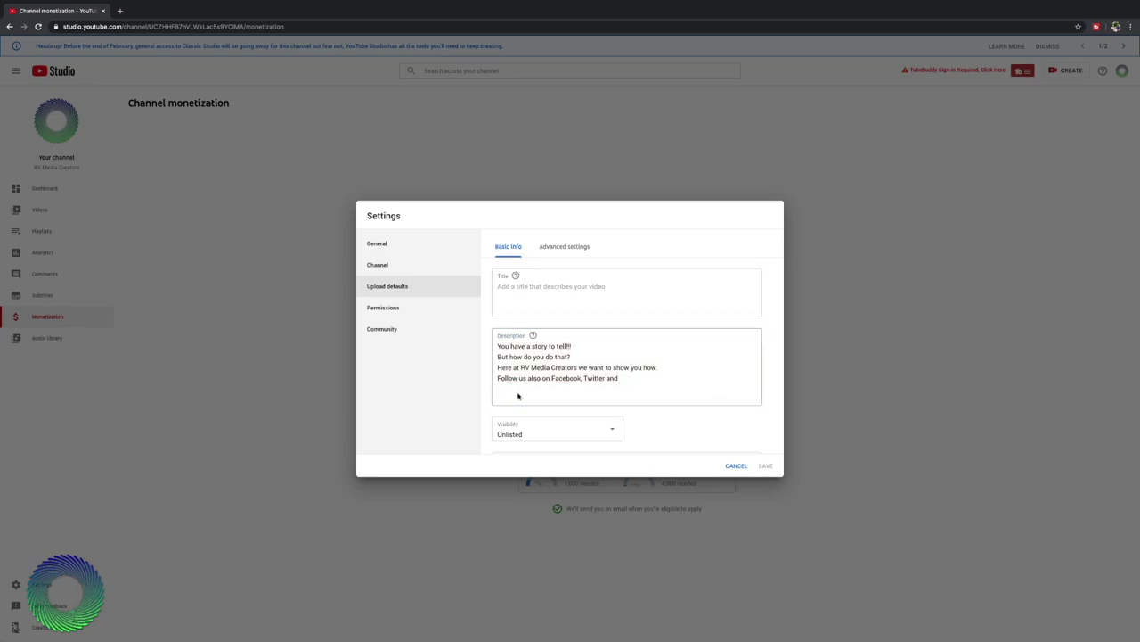
key(ctrl+a)
click(517, 397)
key(ctrl+a)
click(515, 399)
key(ctrl+a)
click(499, 372)
click(486, 369)
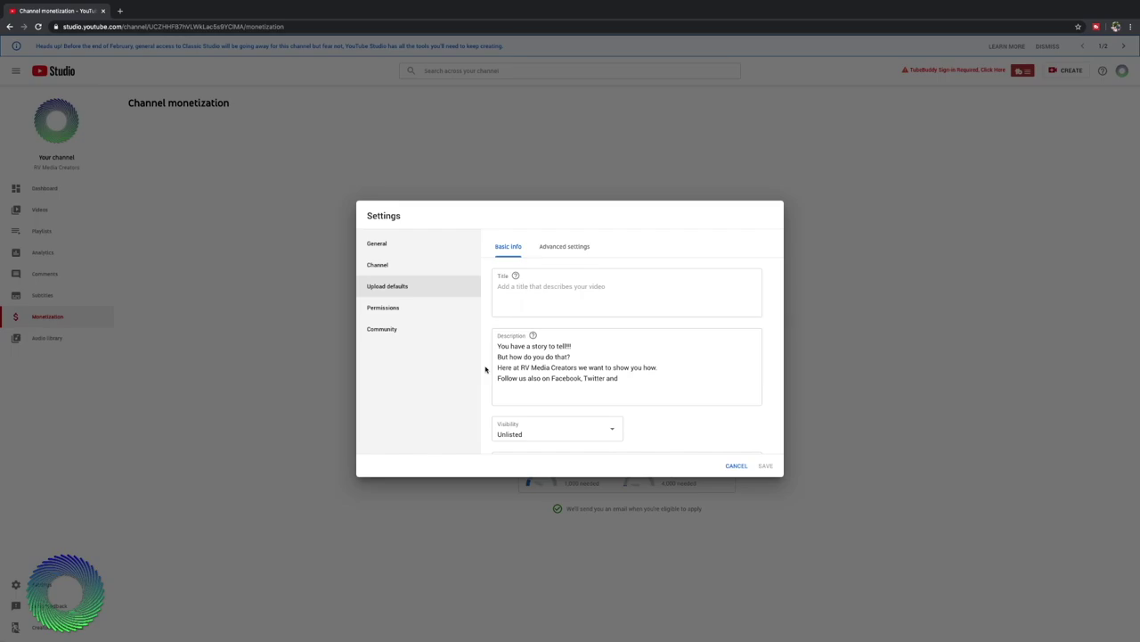
scroll(485, 369, down, 3)
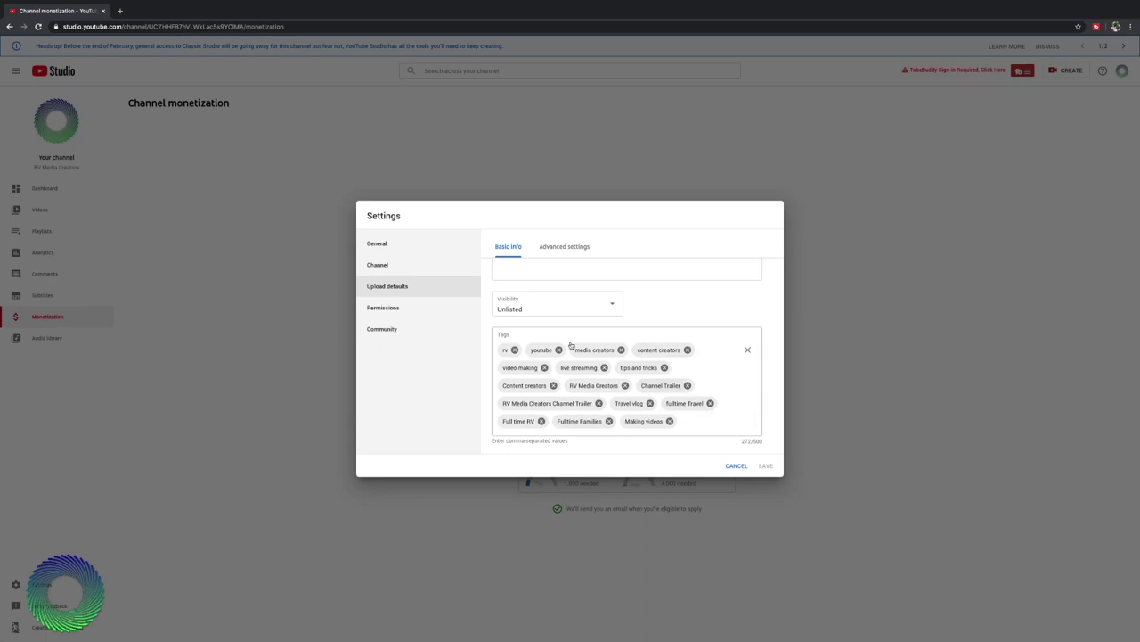
Review the General and Channel panes, then confirm default visibility stays Unlisted.
click(394, 246)
click(389, 263)
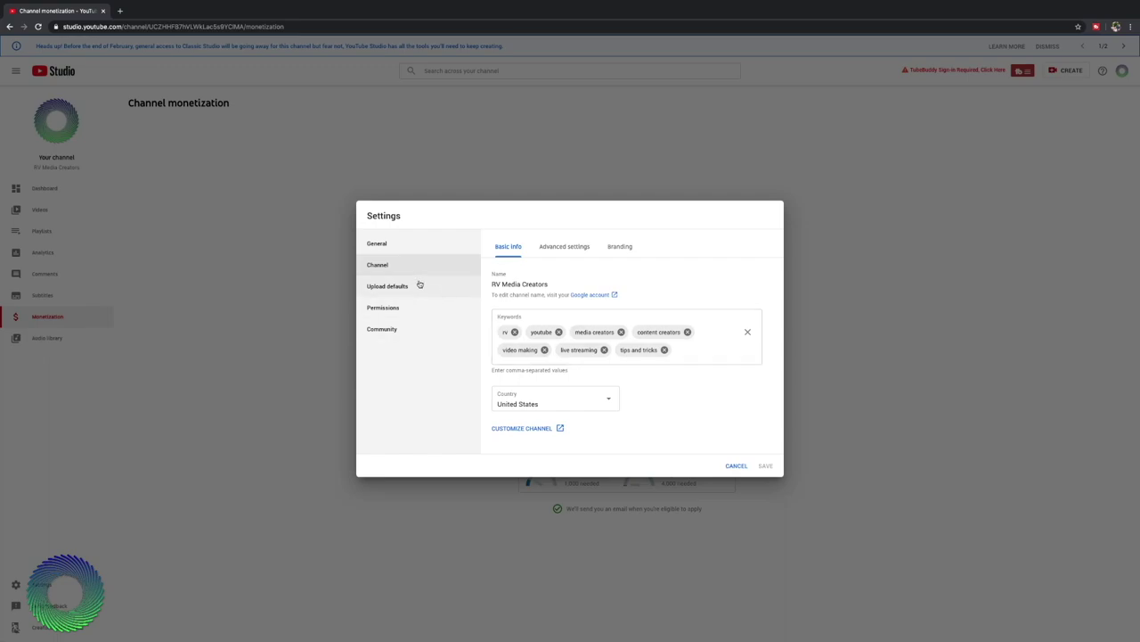
click(415, 286)
scroll(554, 361, down, 3)
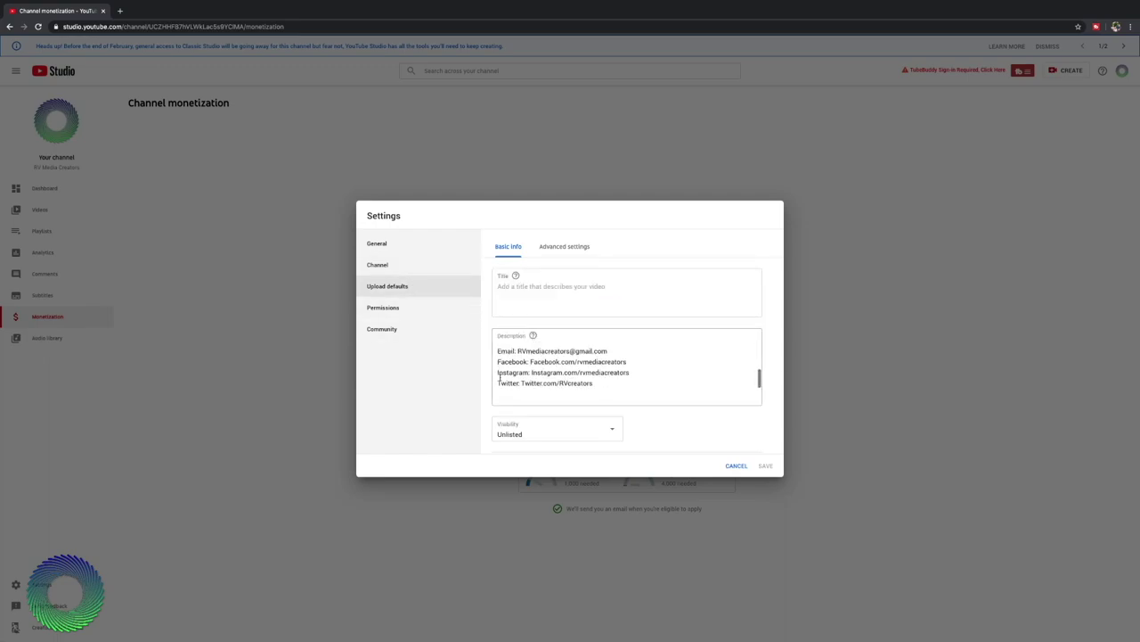
scroll(499, 379, down, 3)
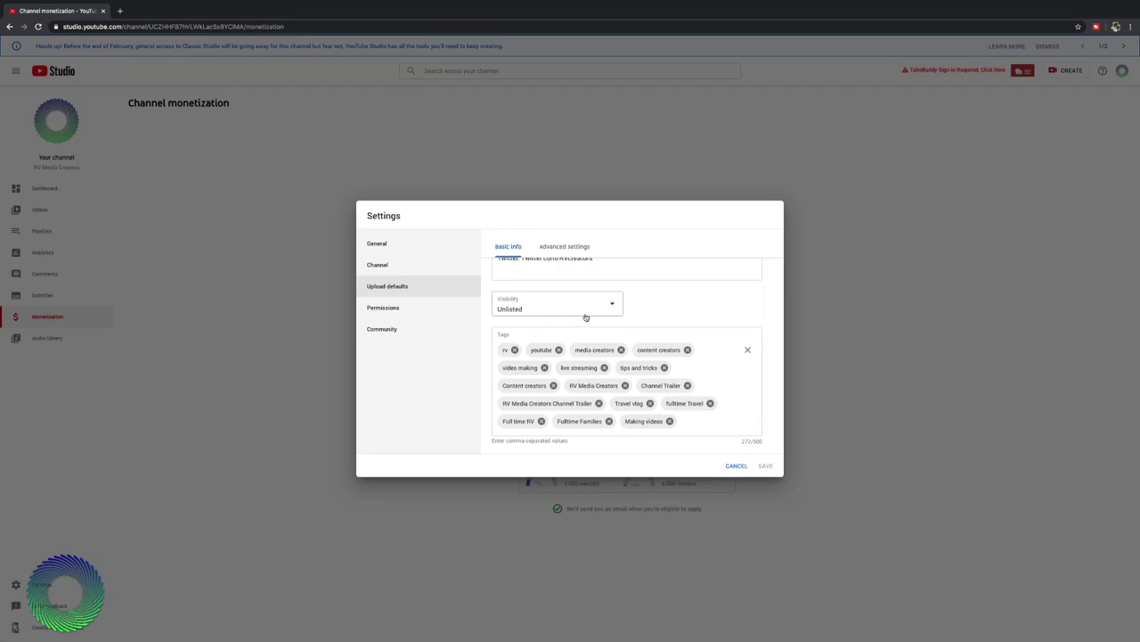
click(510, 312)
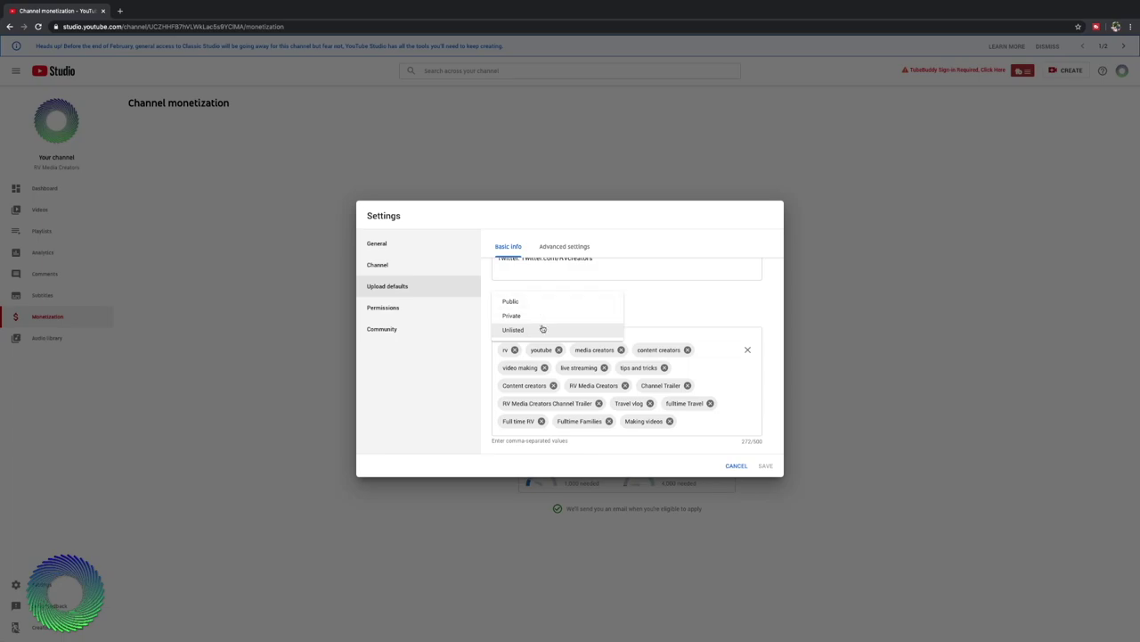
click(712, 305)
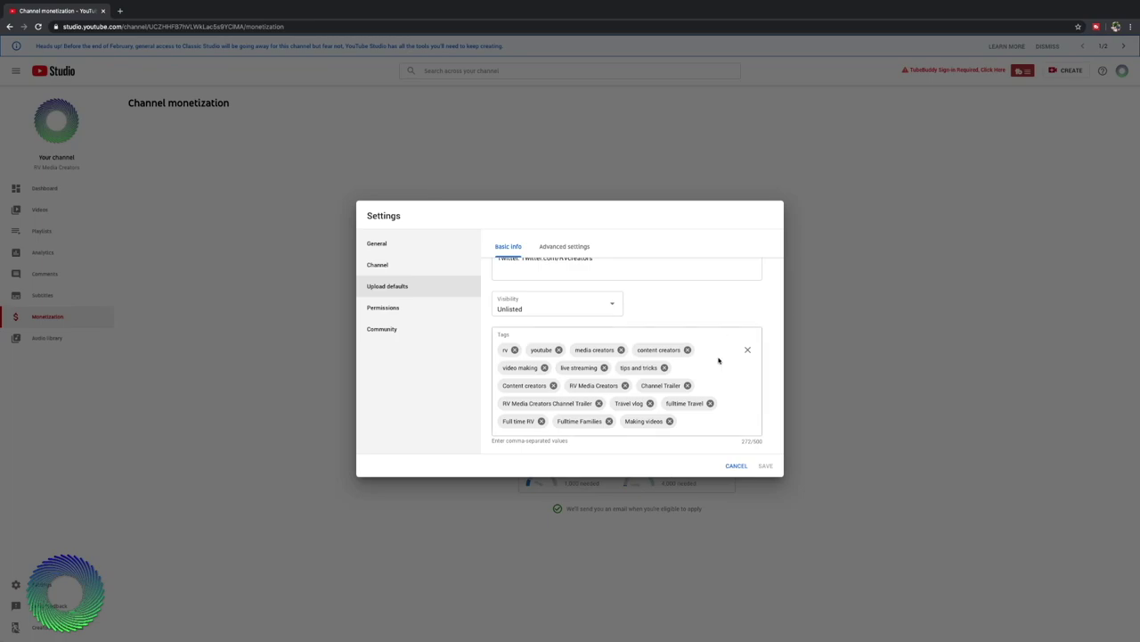
scroll(681, 316, up, 3)
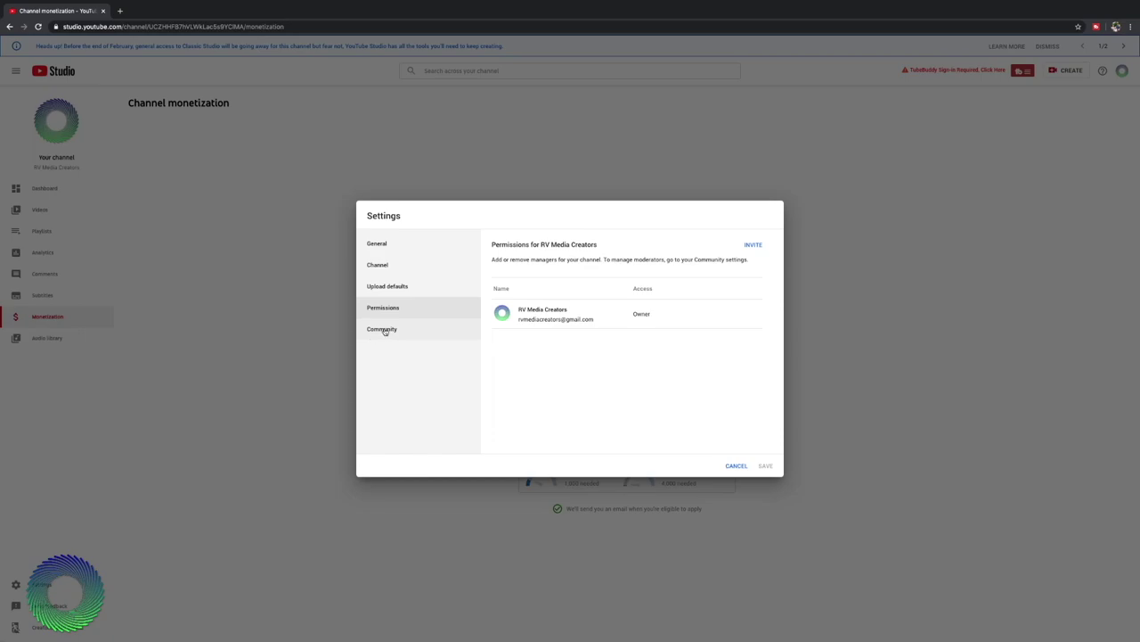
Switch Settings to the Community page to view its Automated filters.
click(384, 329)
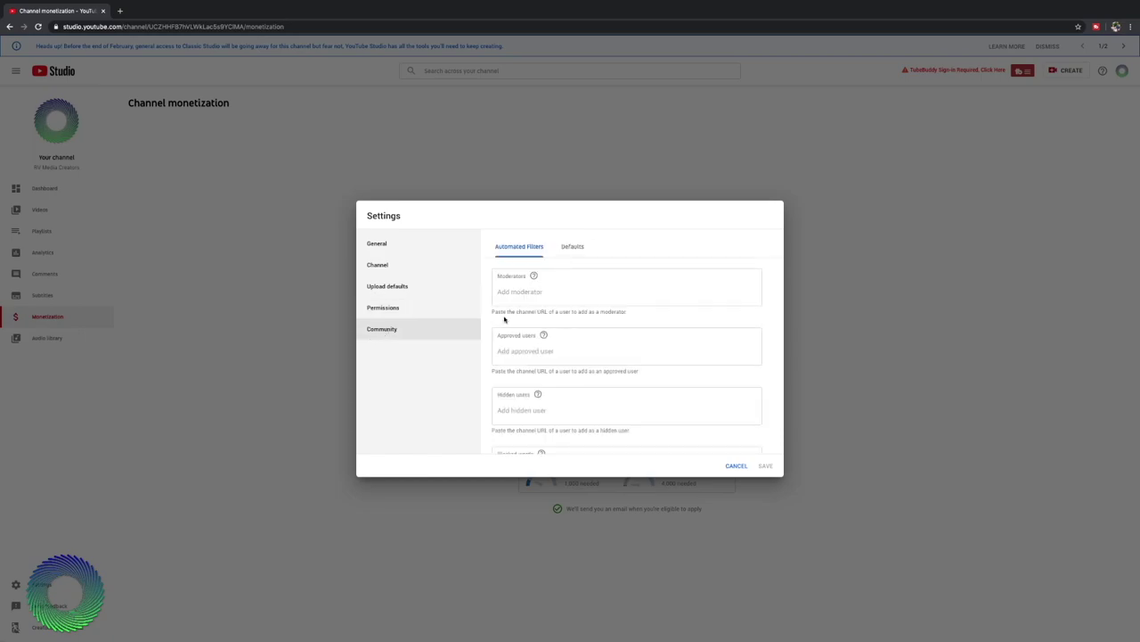
Start adding a moderator in the Community page's Moderators field.
click(499, 291)
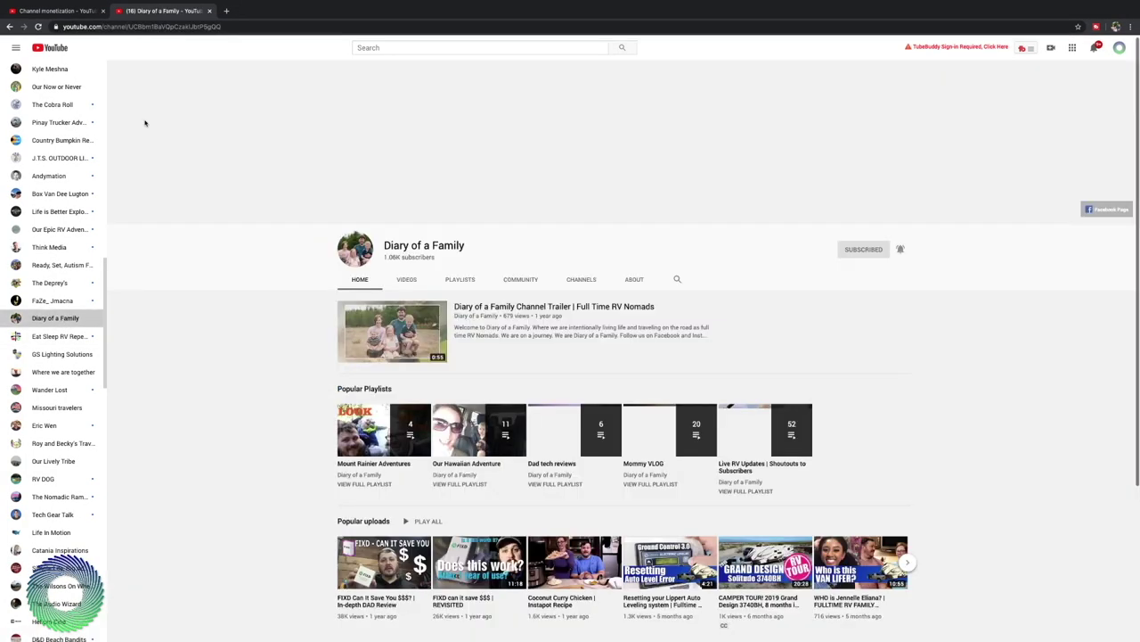
Copy the Diary of a Family channel URL and add that channel as a moderator.
click(140, 26)
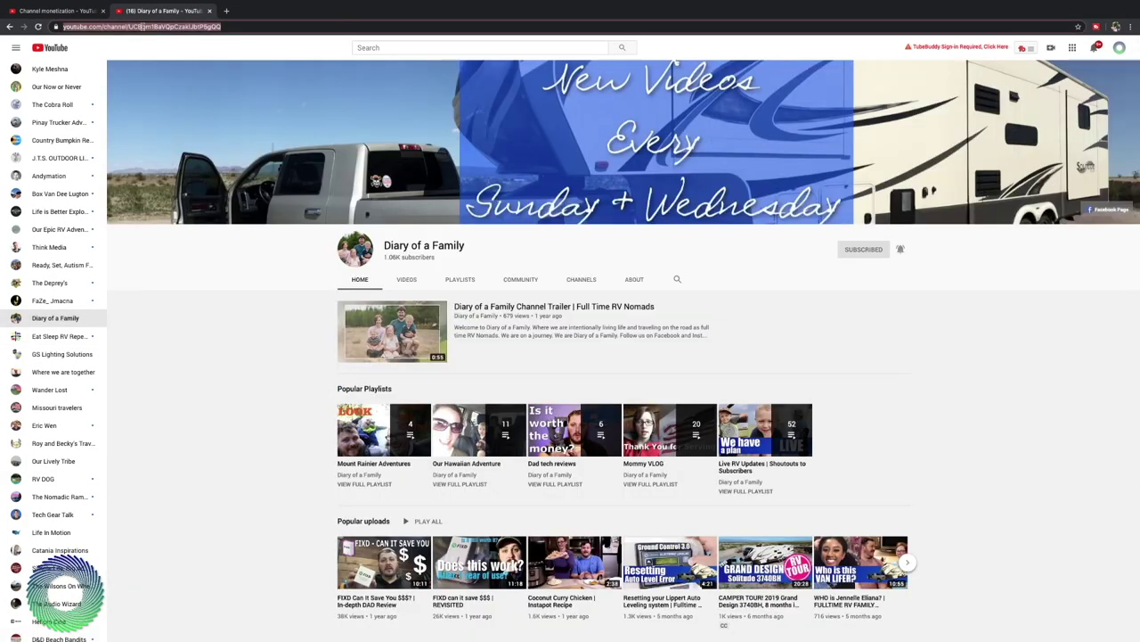
click(54, 11)
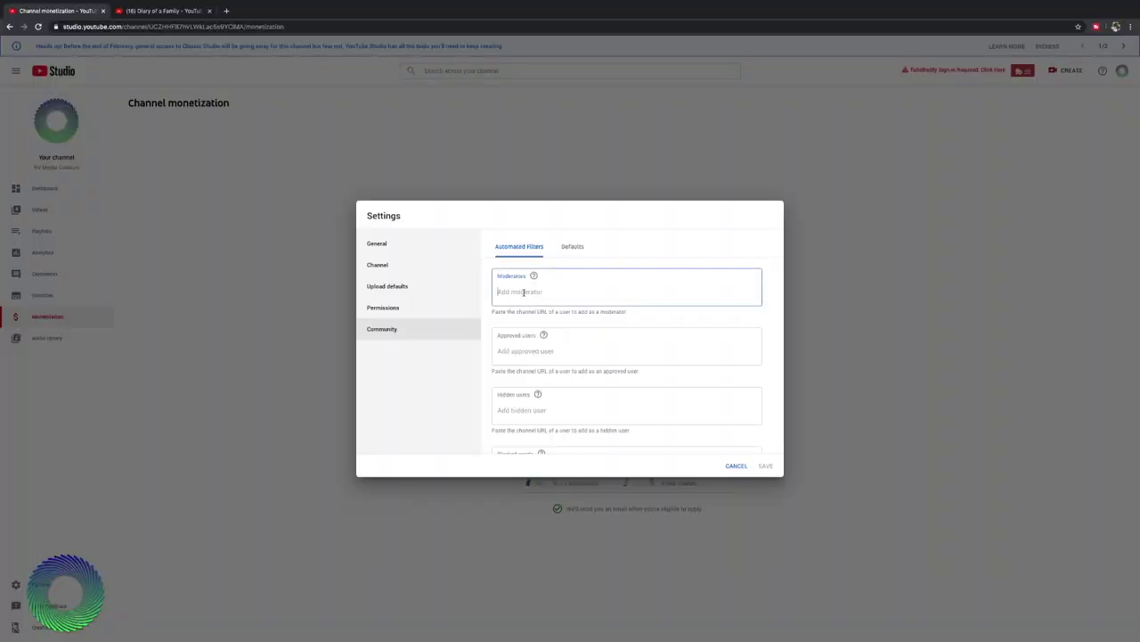
text(https://www.youtube.com/channel/UCBbm1BaVQpCzaklJbtP5gQQ)
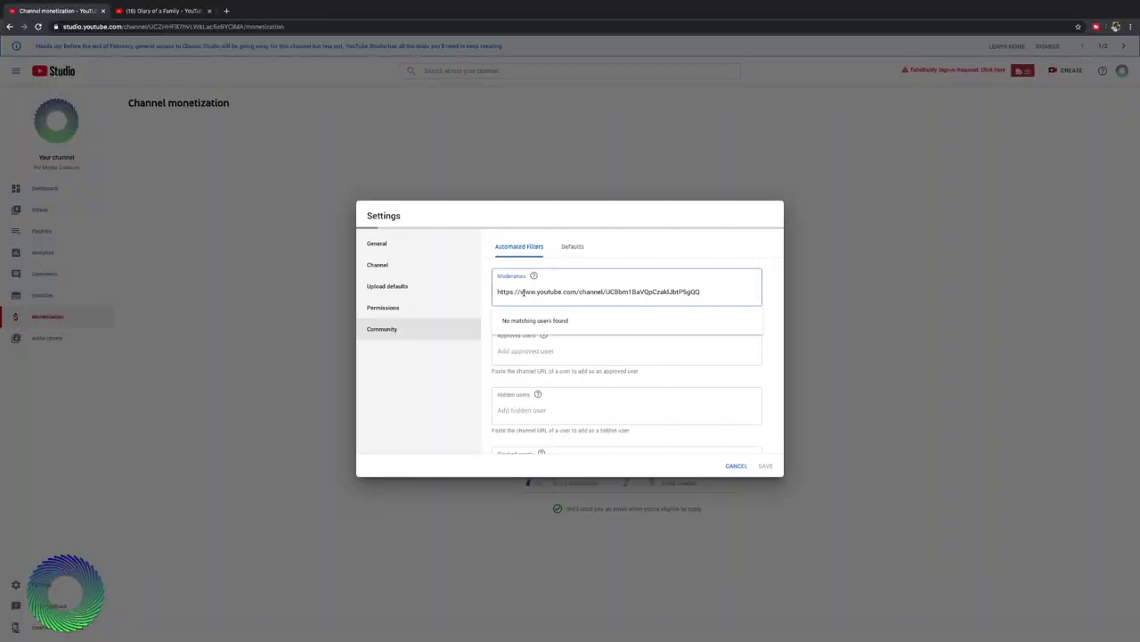
click(515, 322)
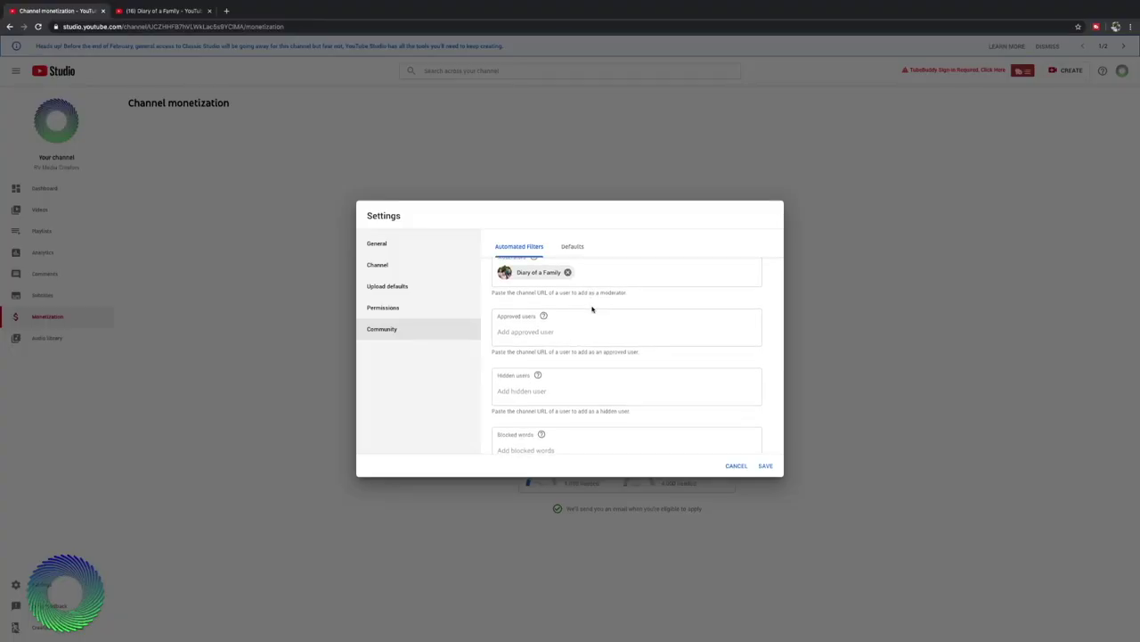
scroll(548, 327, down, 1)
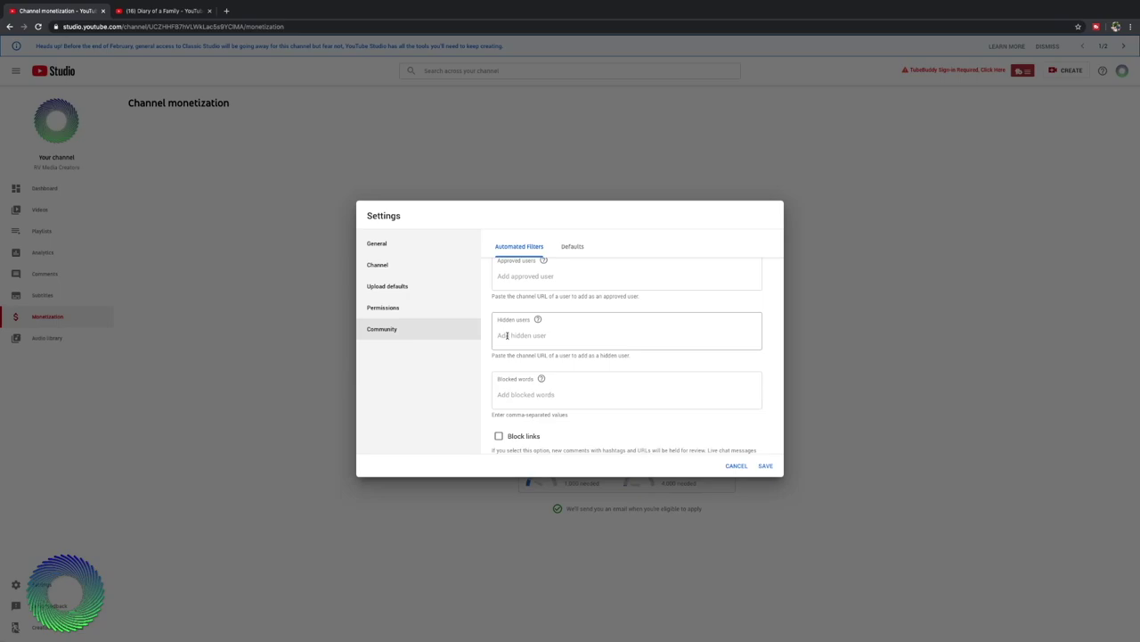
Review Hidden users, Blocked words and Block links, then save the Community settings.
scroll(507, 335, down, 1)
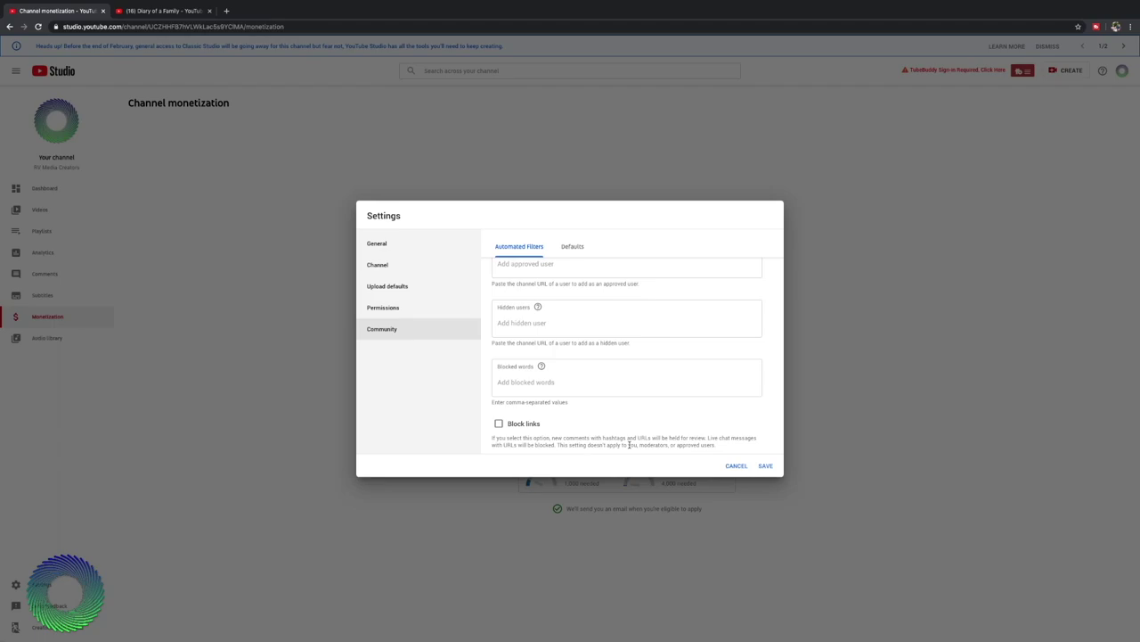
click(765, 465)
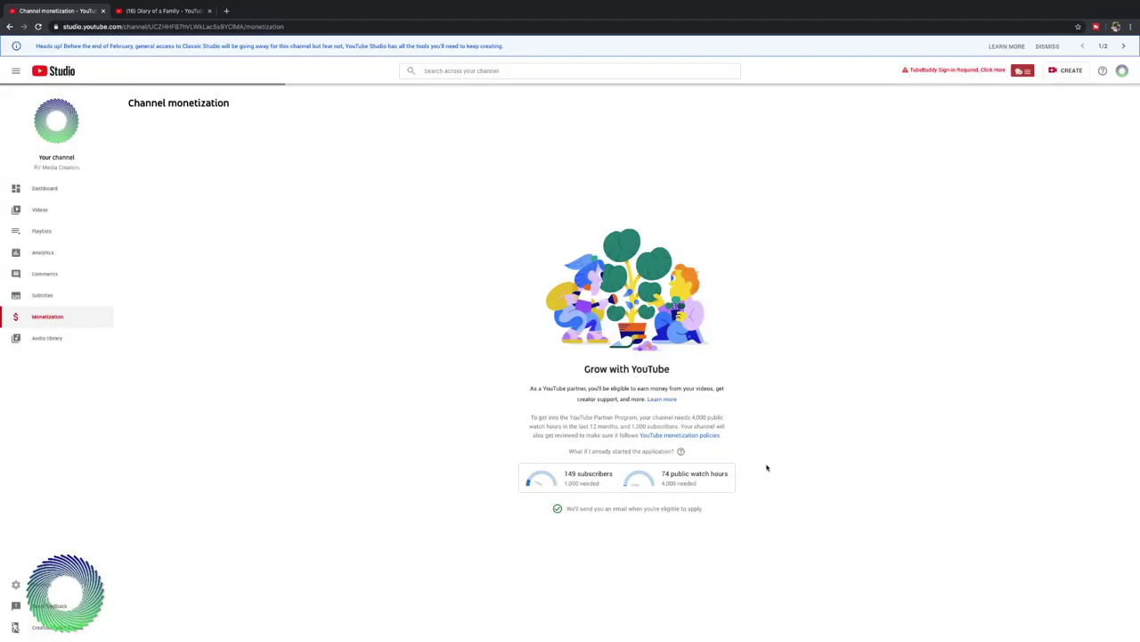